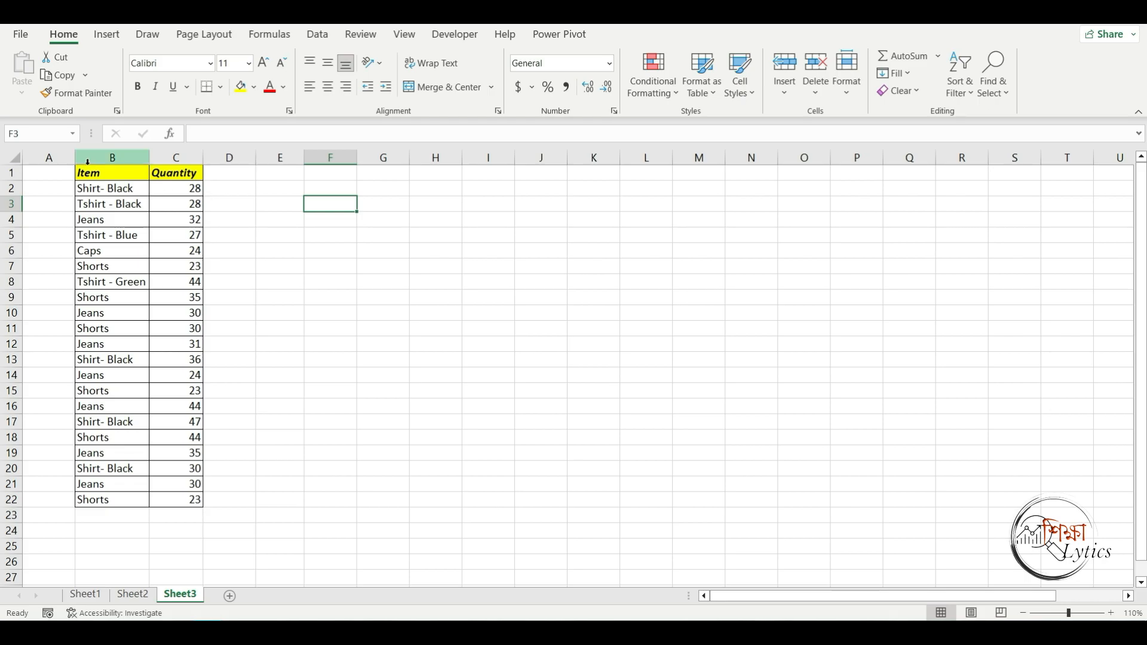
Step: Copy the Item and Quantity table in B1:C22 and paste it transposed starting at cell F3
left_click_drag(99, 173, 168, 500)
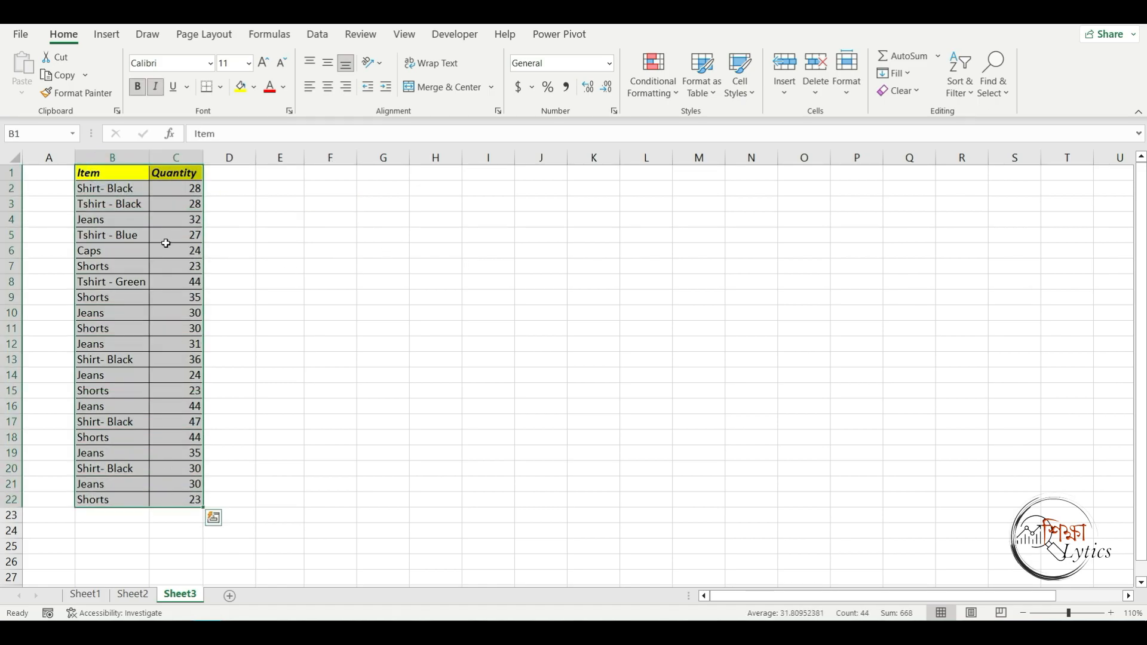
key("ctrl+c")
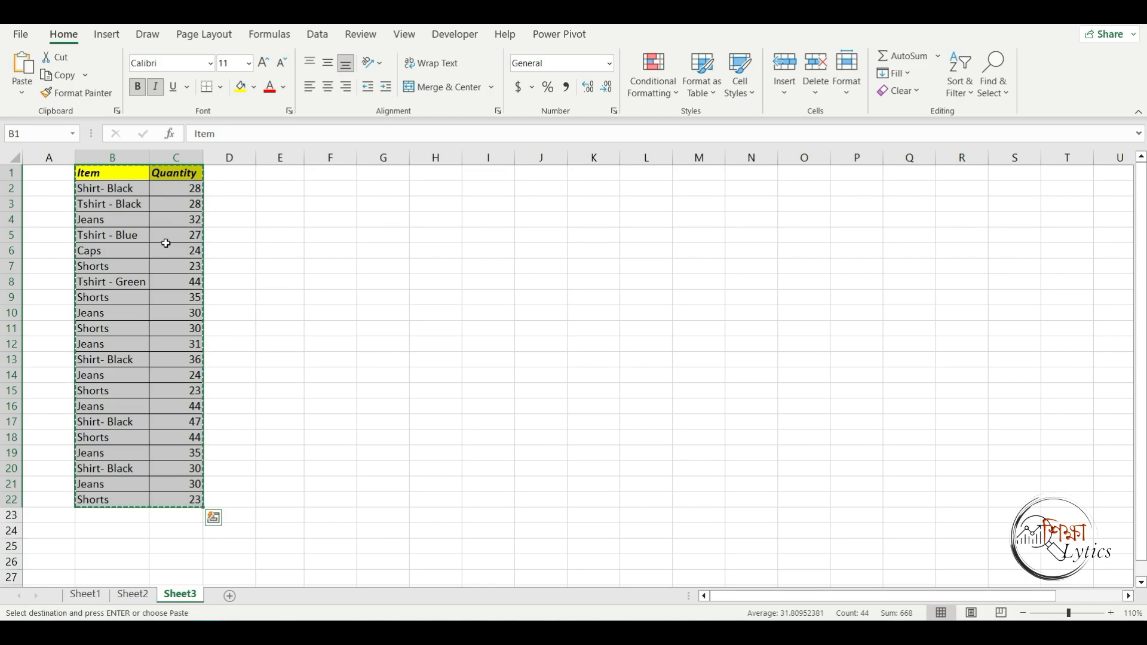
left_click(339, 207)
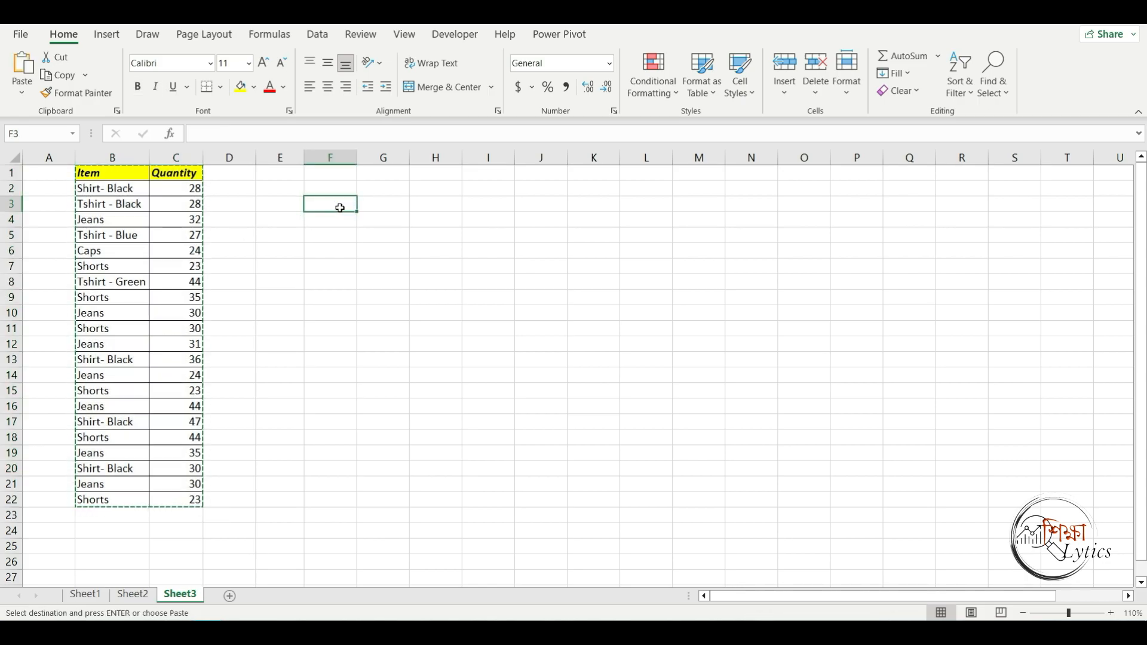
right_click(342, 203)
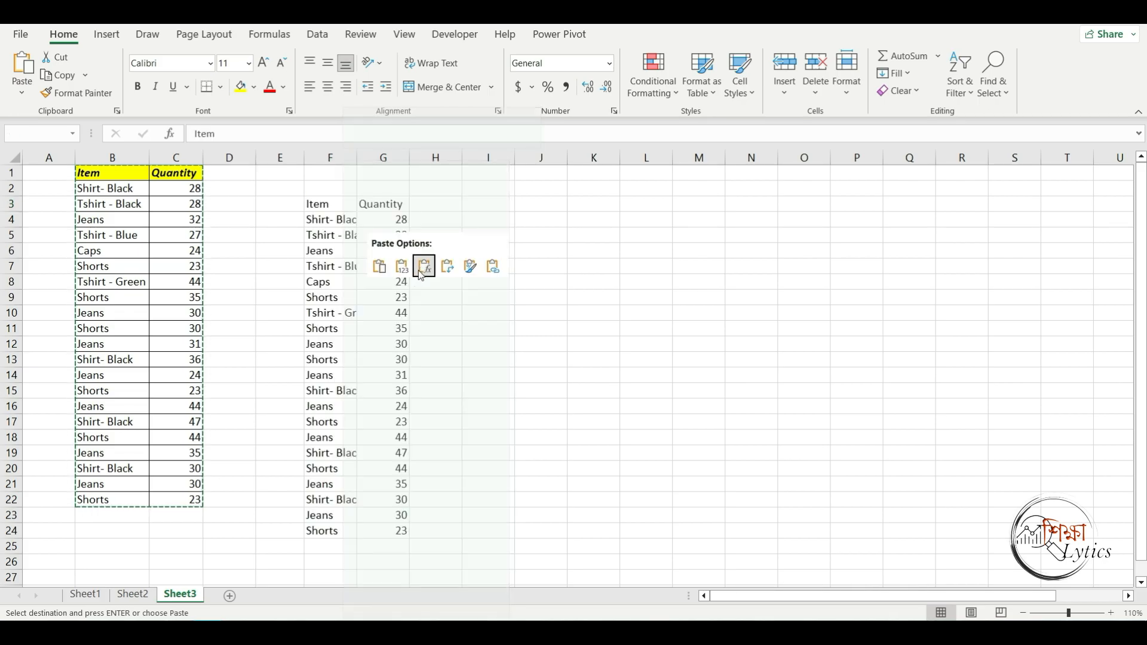
left_click(452, 269)
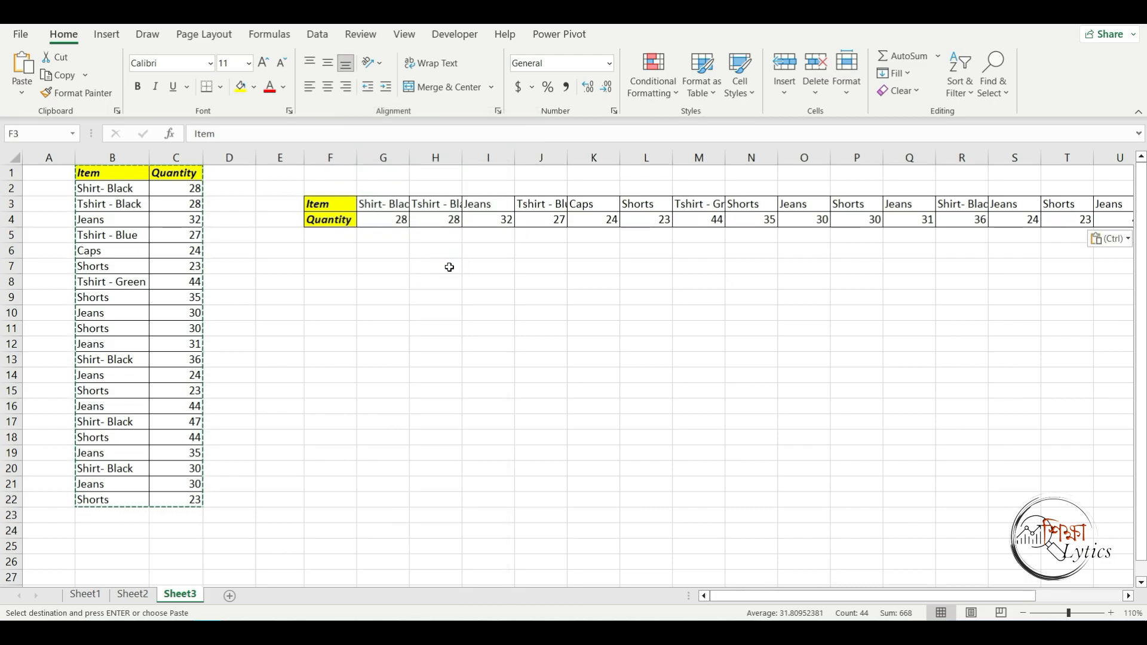
Step: Set the Shirt- Black quantity in cell C2 to 30
left_click(601, 328)
left_click_drag(893, 596, 824, 594)
left_click(1023, 613)
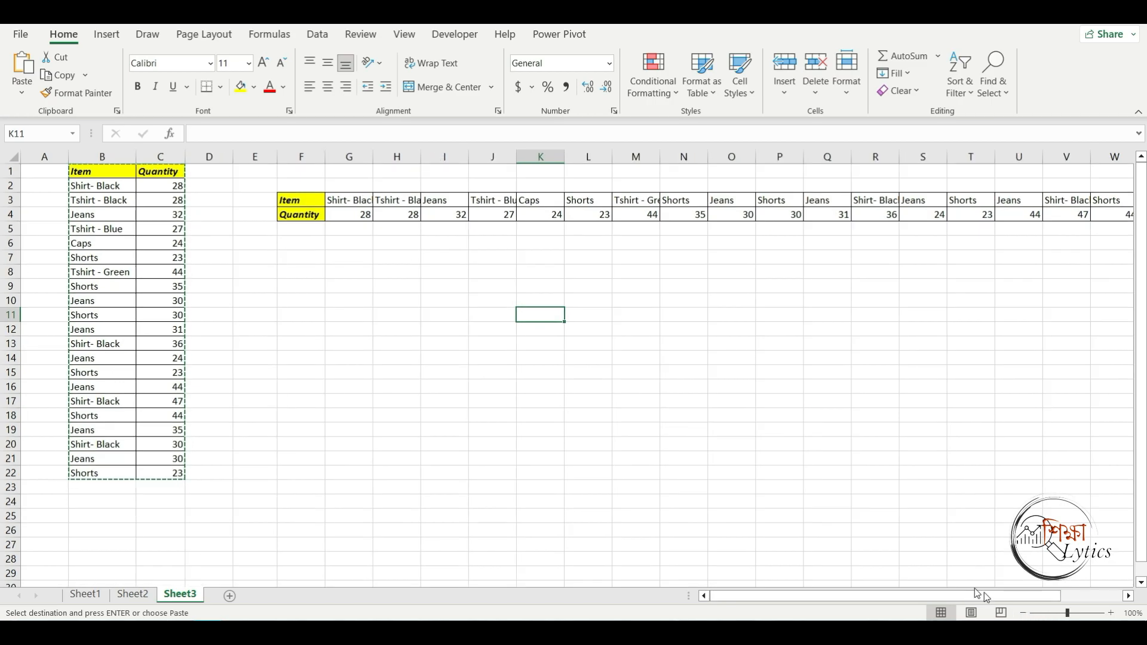
left_click(1095, 612)
left_click(1110, 613)
left_click(1110, 612)
left_click_drag(956, 596, 857, 599)
scroll(271, 299, "up", 1)
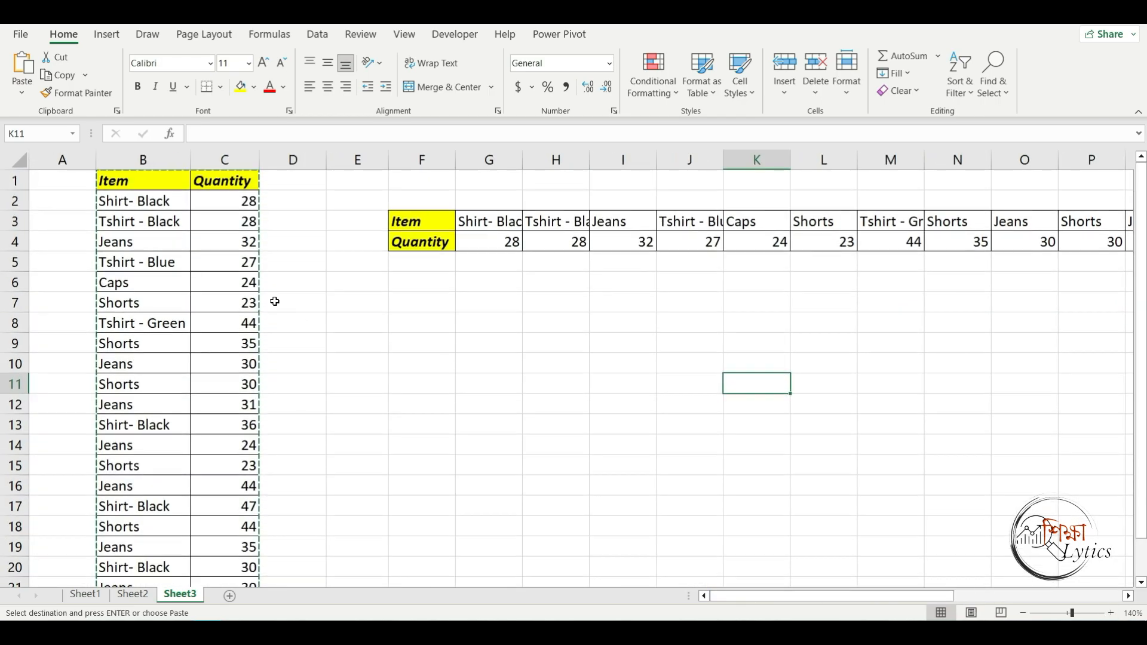
left_click(233, 205)
type("30")
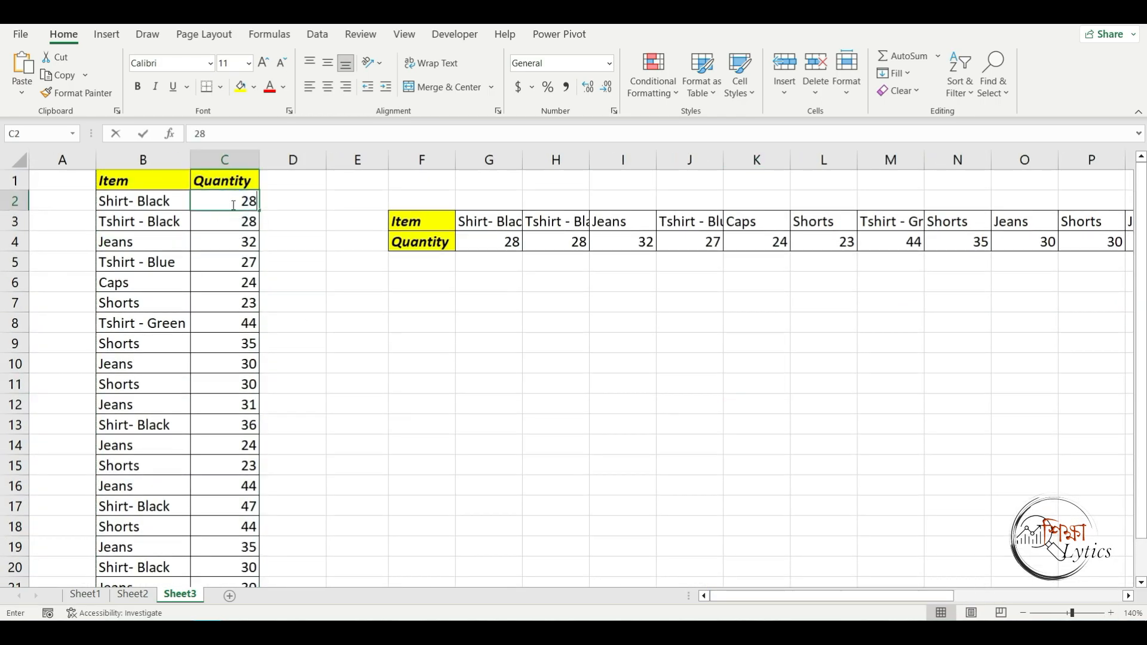
key("Tab")
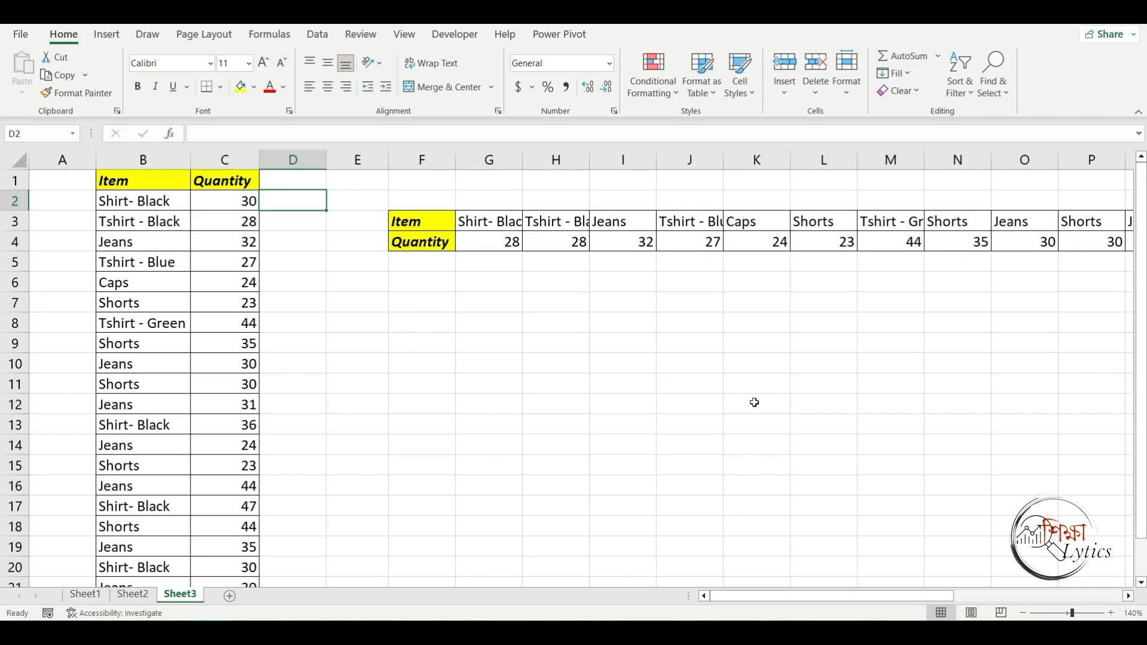
Step: Enter the formula =TRANSPOSE(B1:C22) in cell F7 to create a linked horizontal copy of the table
left_click(1020, 613)
left_click(1020, 612)
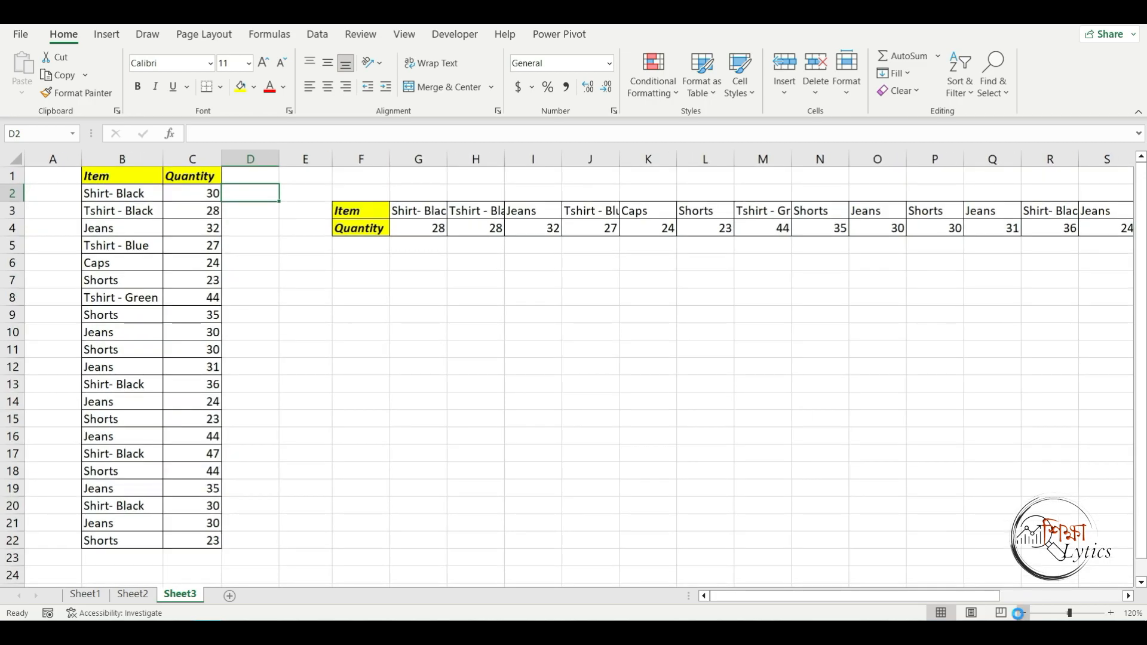
left_click(1018, 613)
left_click(695, 408)
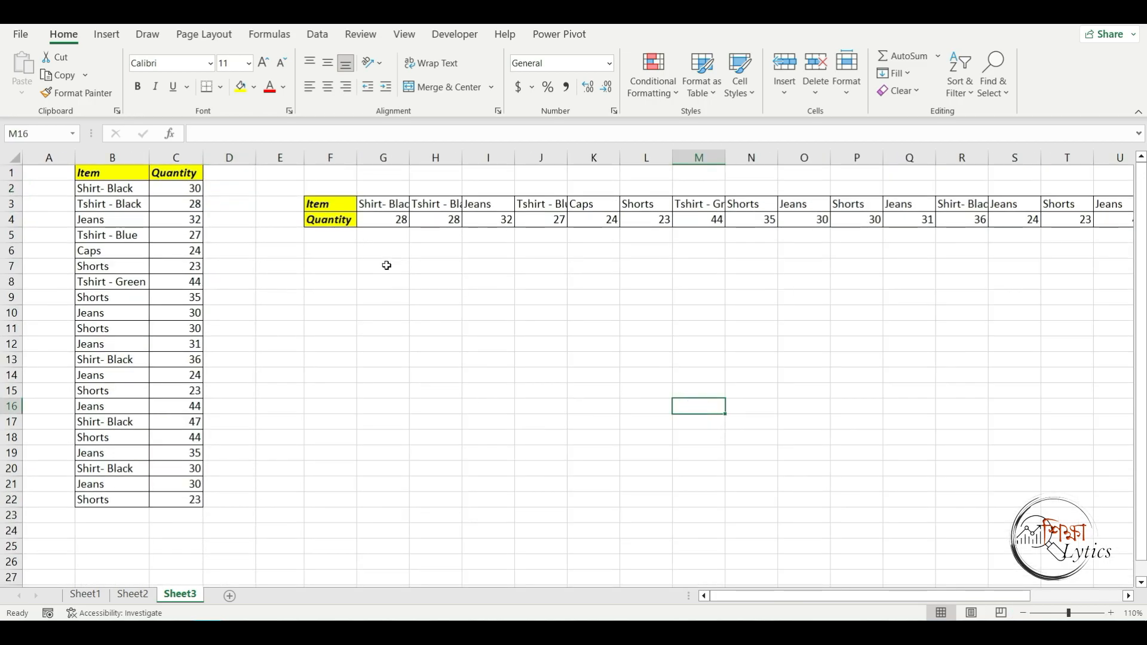
left_click(337, 269)
type("=")
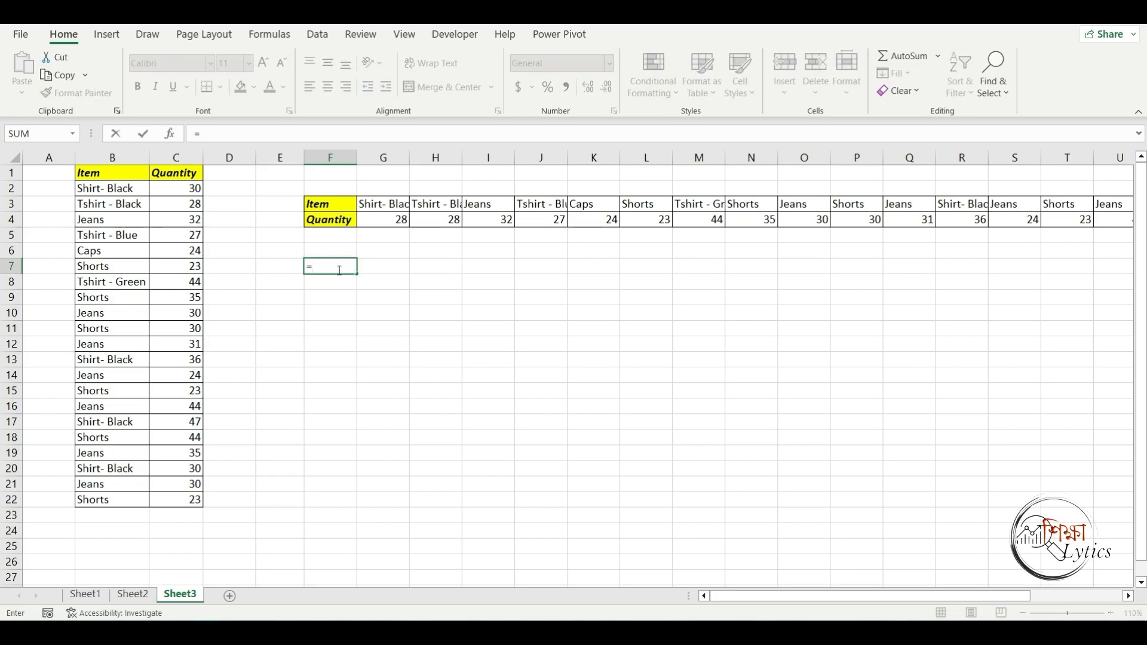
type("tra")
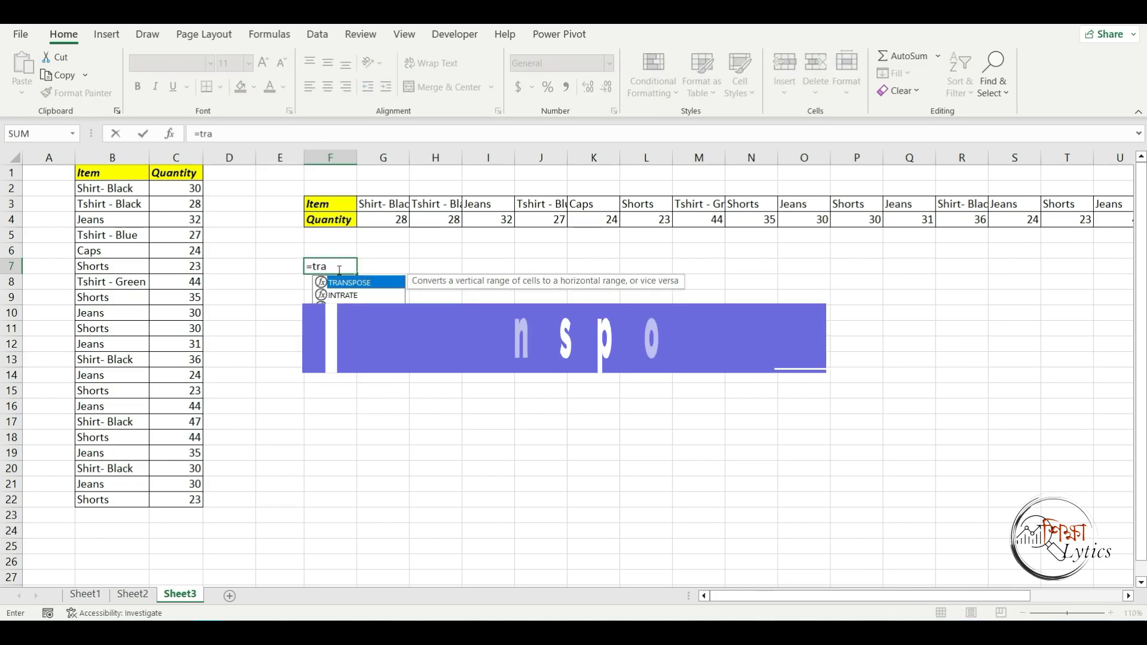
double_click(347, 283)
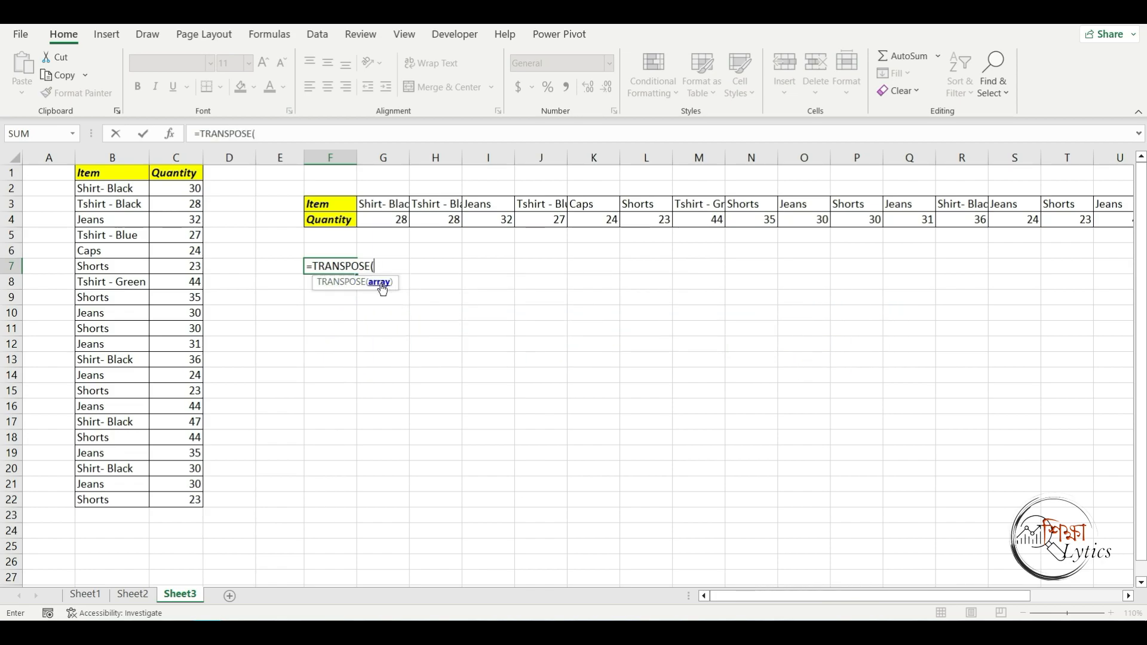
left_click_drag(88, 171, 198, 502)
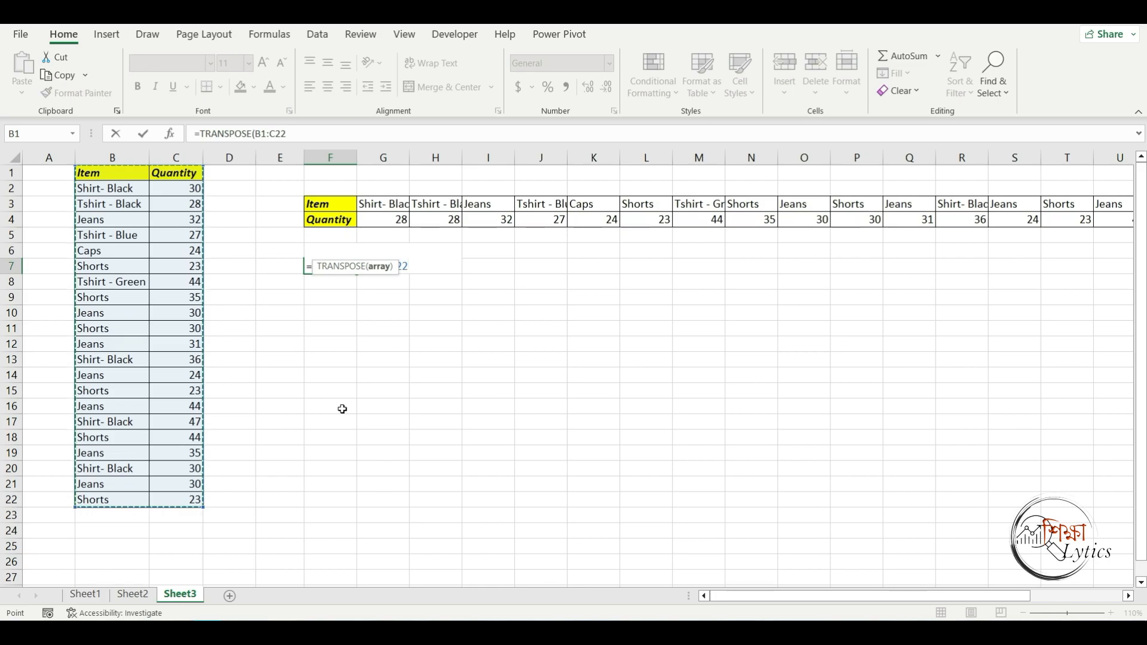
type(")")
key("Return")
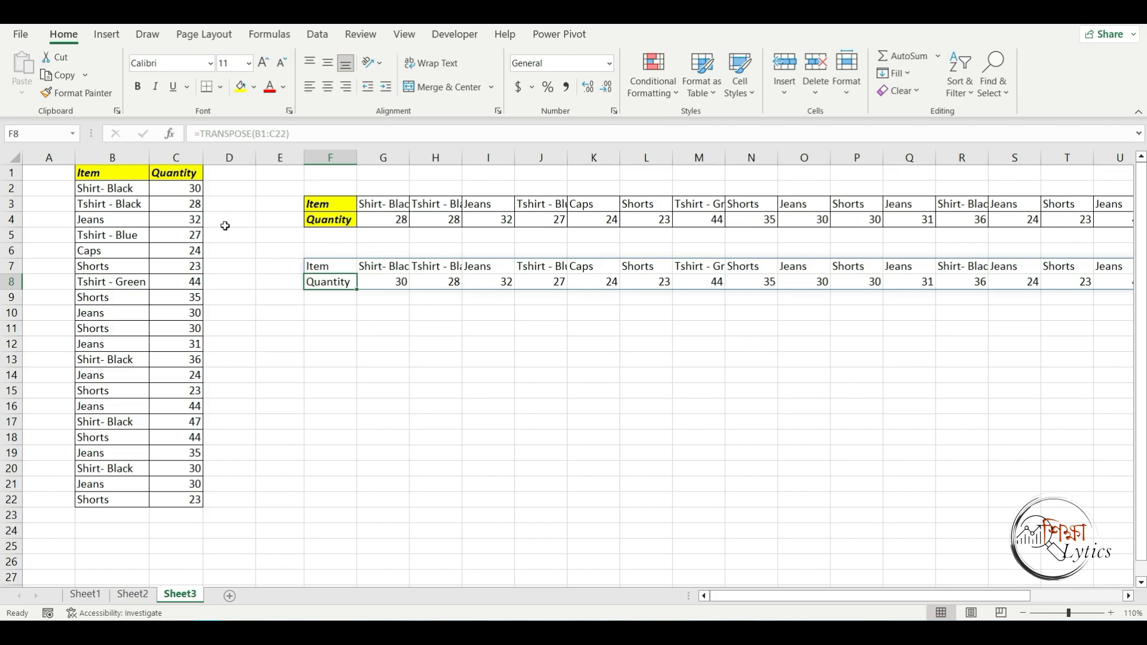
Step: Set the source table's Shirt- Black quantity in C2 to 35 and the Jeans quantity in C4 to 55
left_click(183, 190)
type("35")
key("Return")
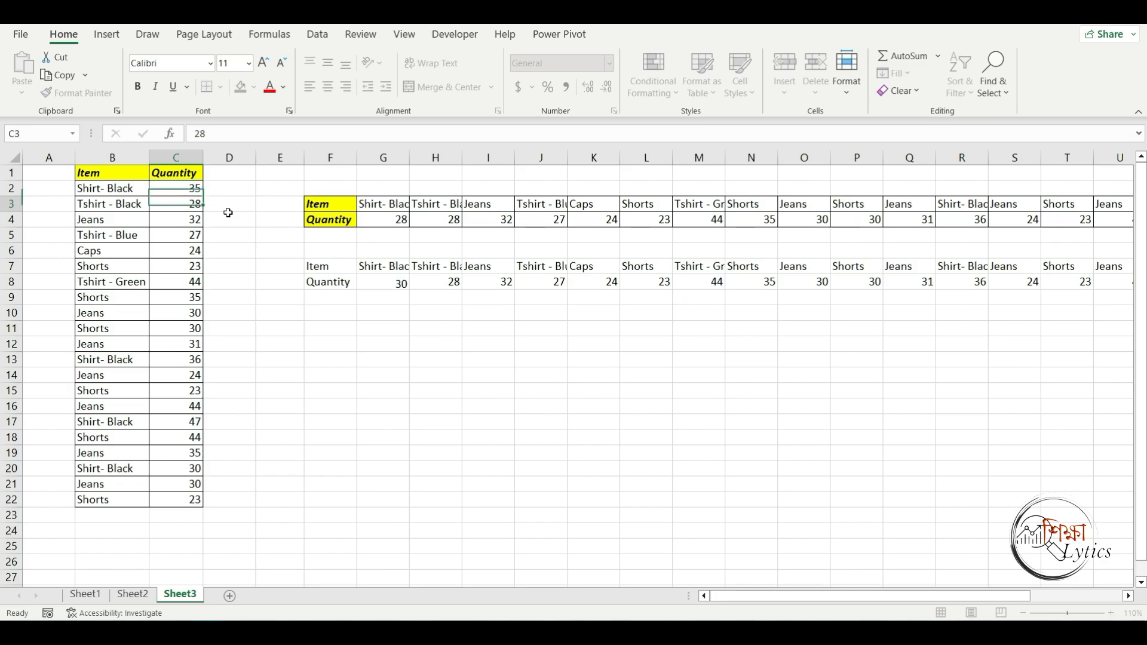
left_click(190, 219)
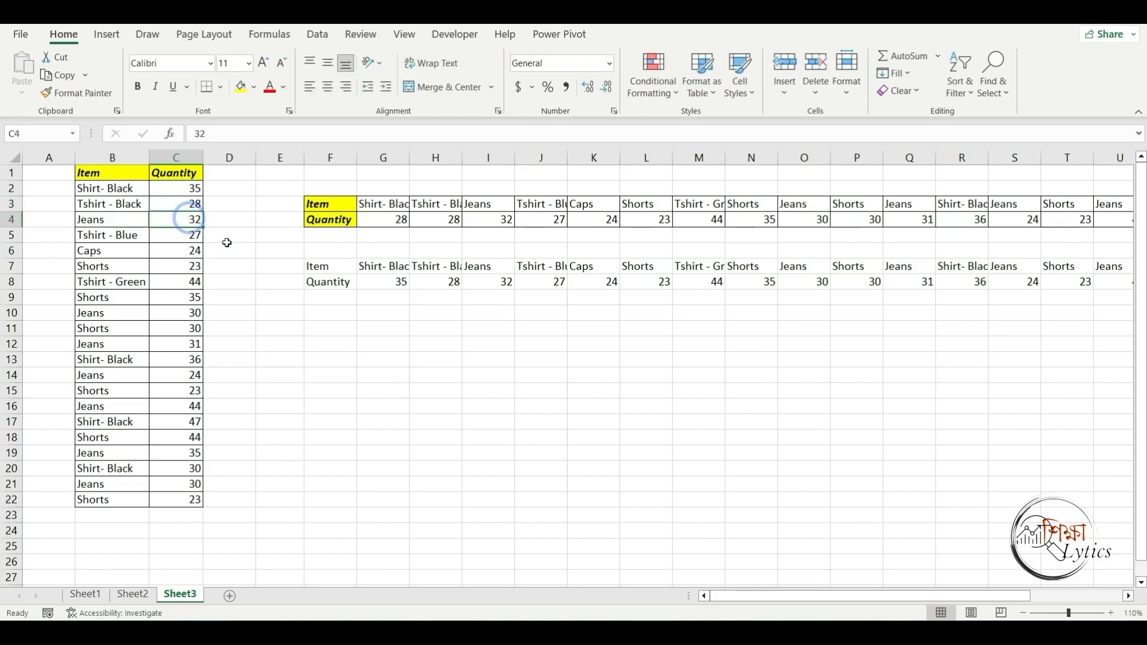
type("55")
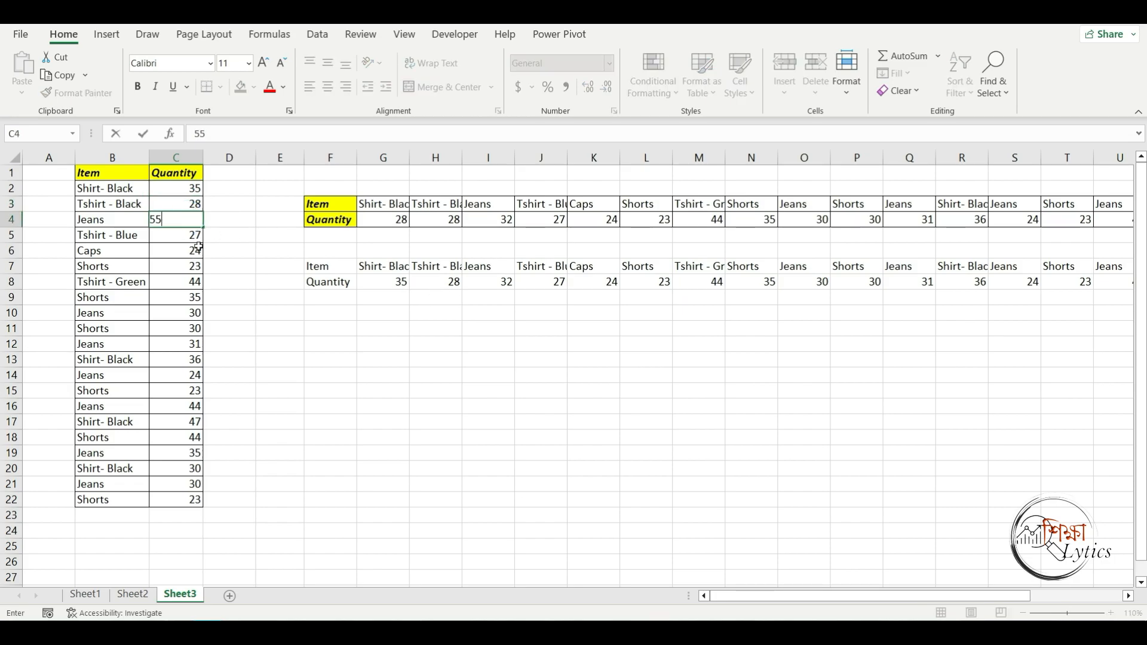
key("Return")
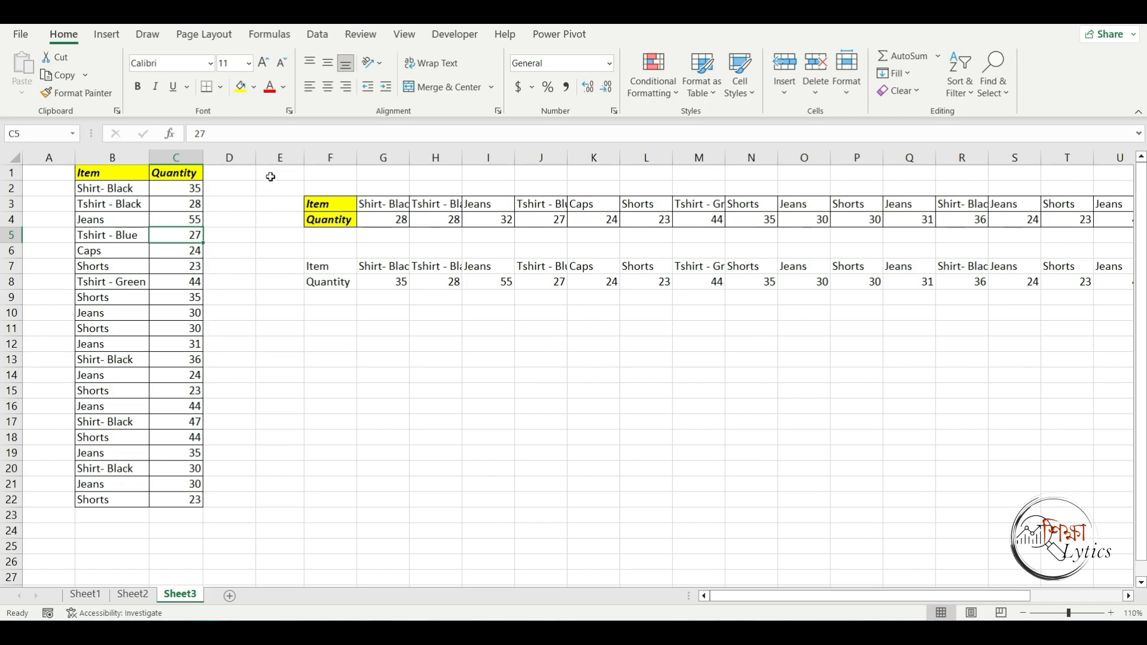
Step: Link cell F10 to the Item header in B1 and cell F11 to the Quantity header in C1
left_click(344, 313)
type("=")
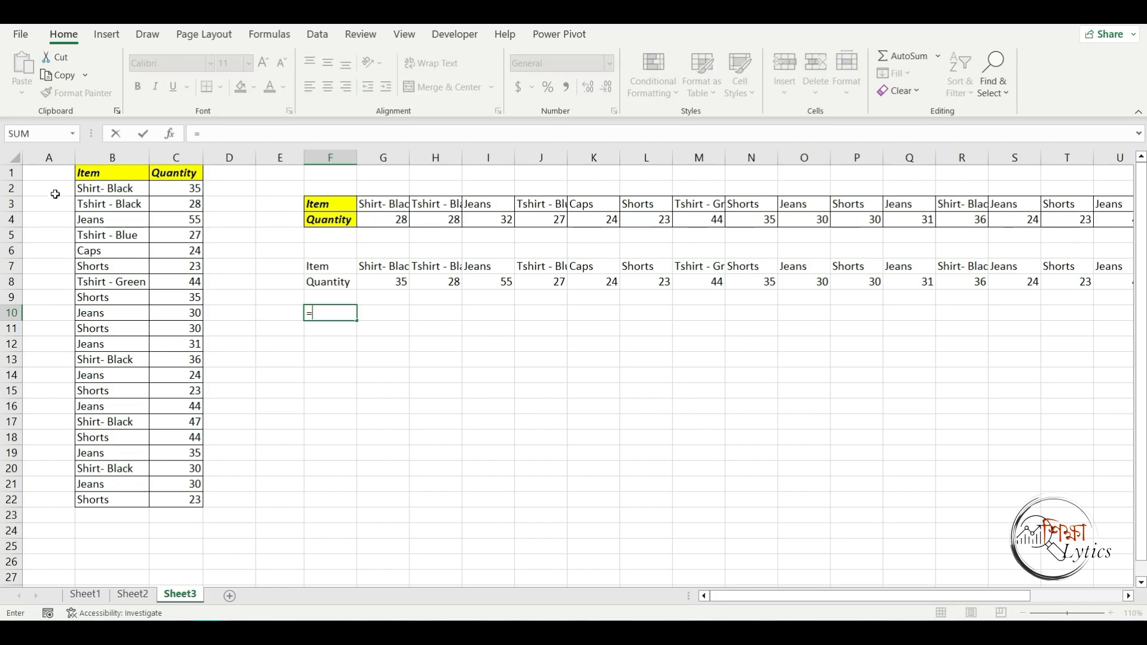
left_click(99, 177)
key("Return")
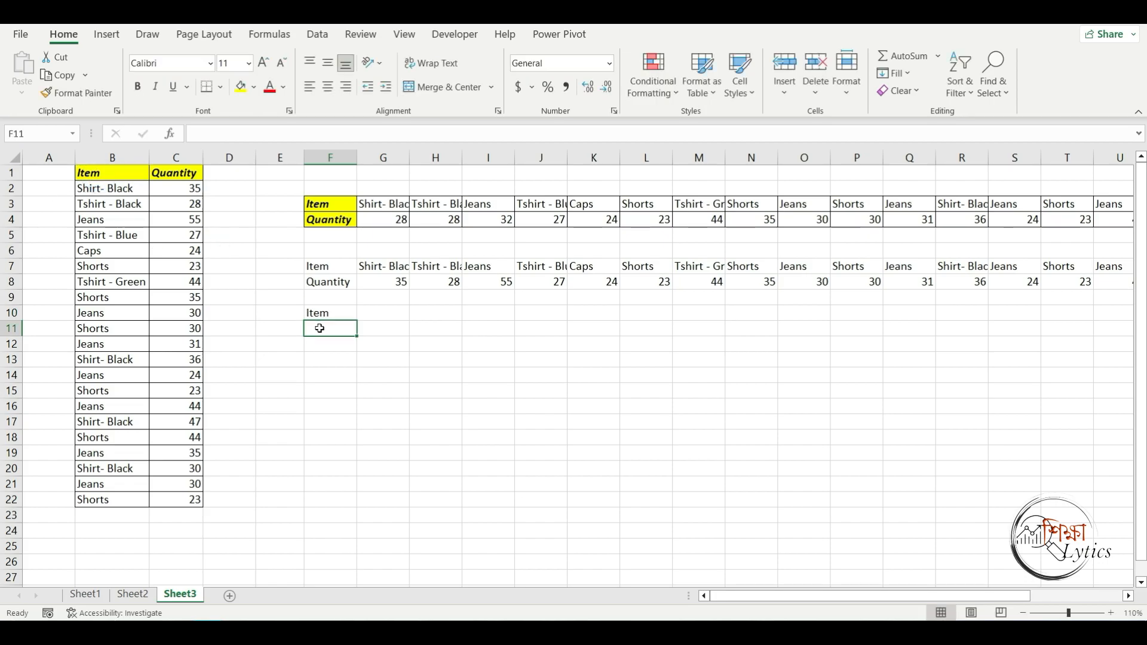
type("=")
left_click(180, 173)
key("Return")
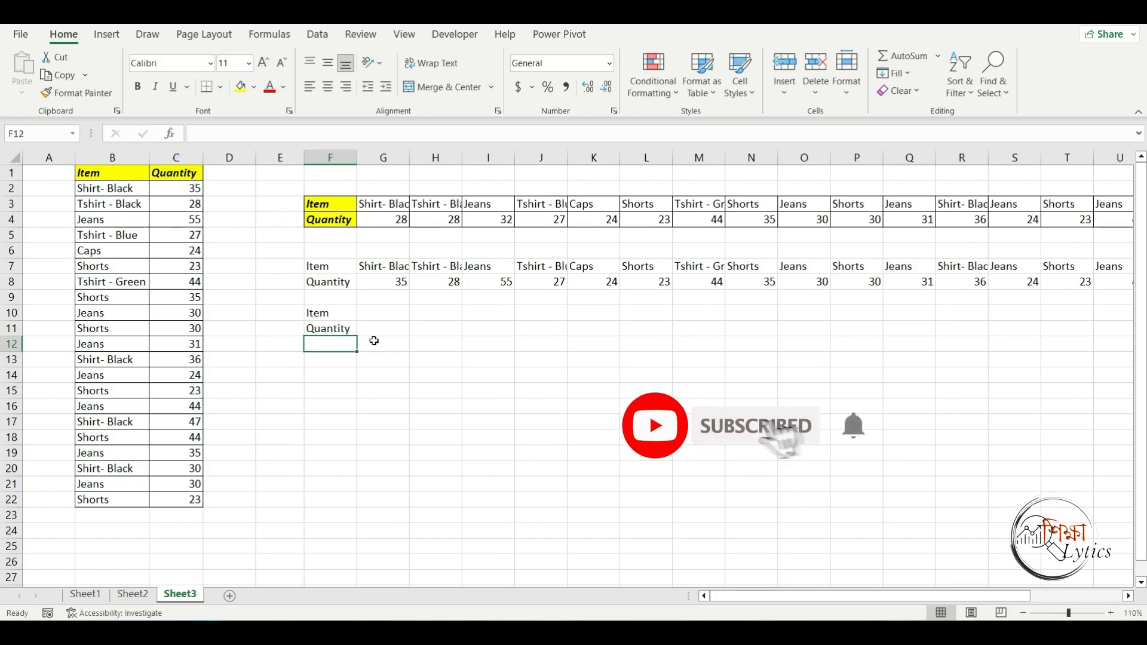
Step: Try to fill the =B1 reference in F10 across the row to I10
left_click(384, 313)
left_click(328, 312)
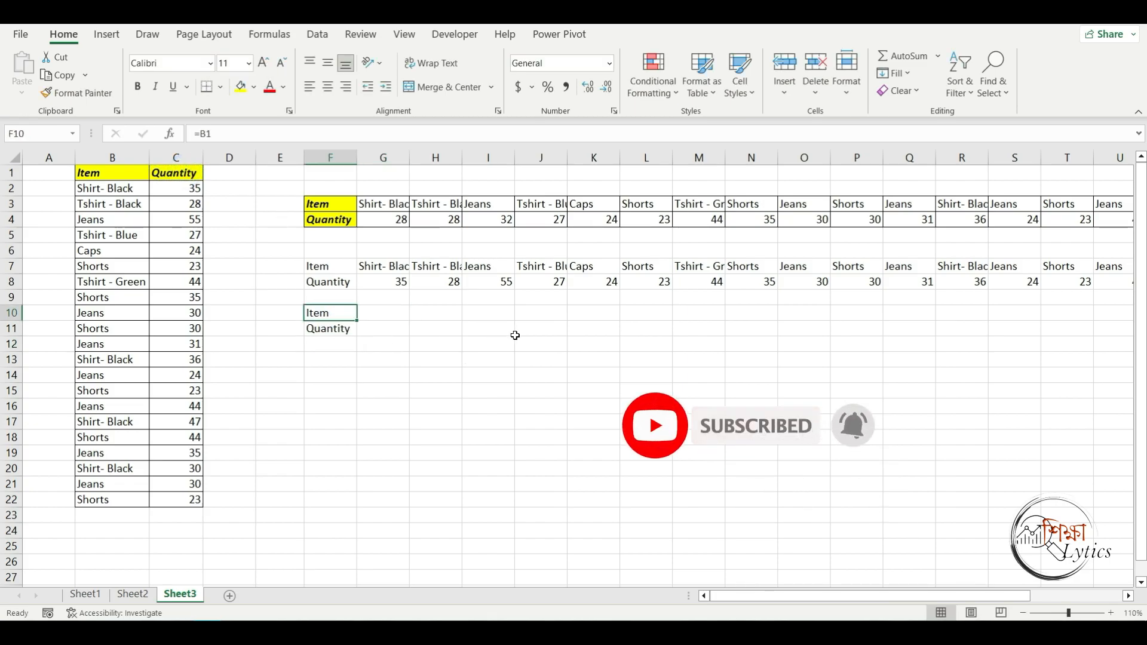
left_click_drag(357, 321, 506, 322)
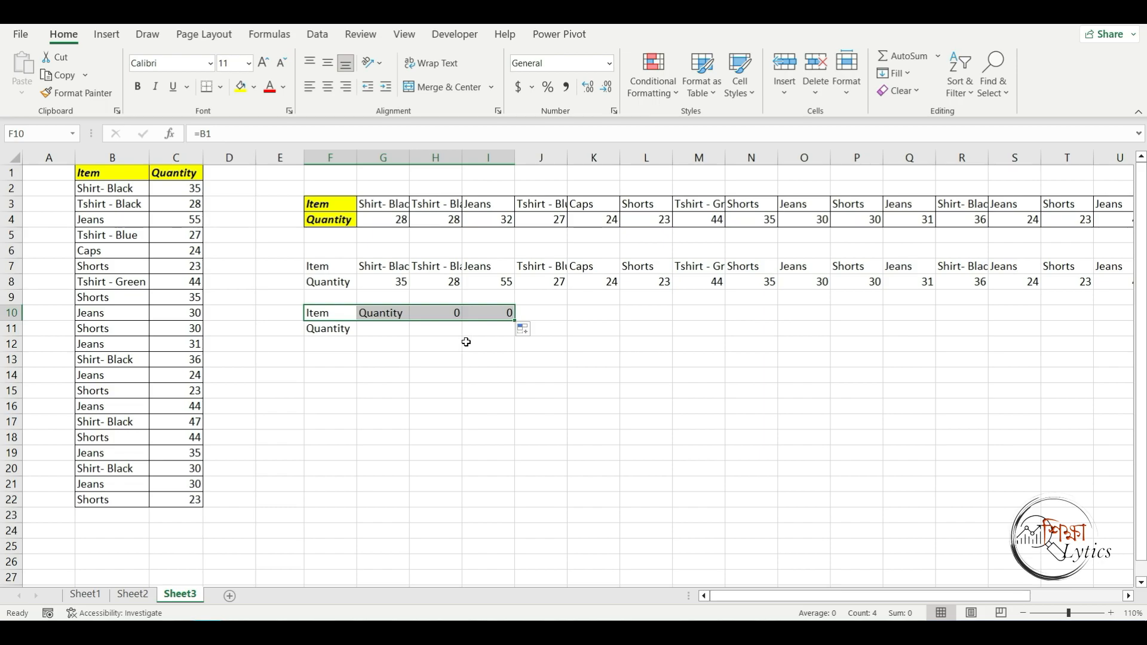
Step: Clear the trial references from the range F10:I11
key("BackSpace")
left_click(397, 332)
left_click_drag(508, 322, 345, 312)
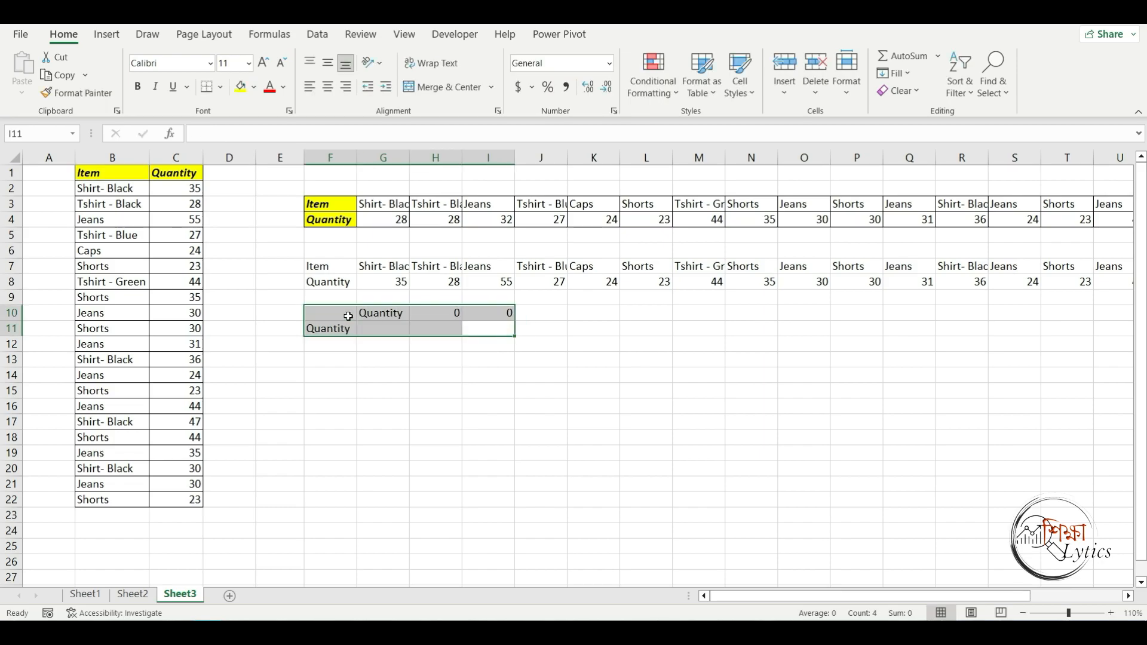
key("Delete")
left_click(376, 384)
Step: Enter the header cell addresses as plain text, B1 in cell F10 and C1 in cell F11
left_click(331, 316)
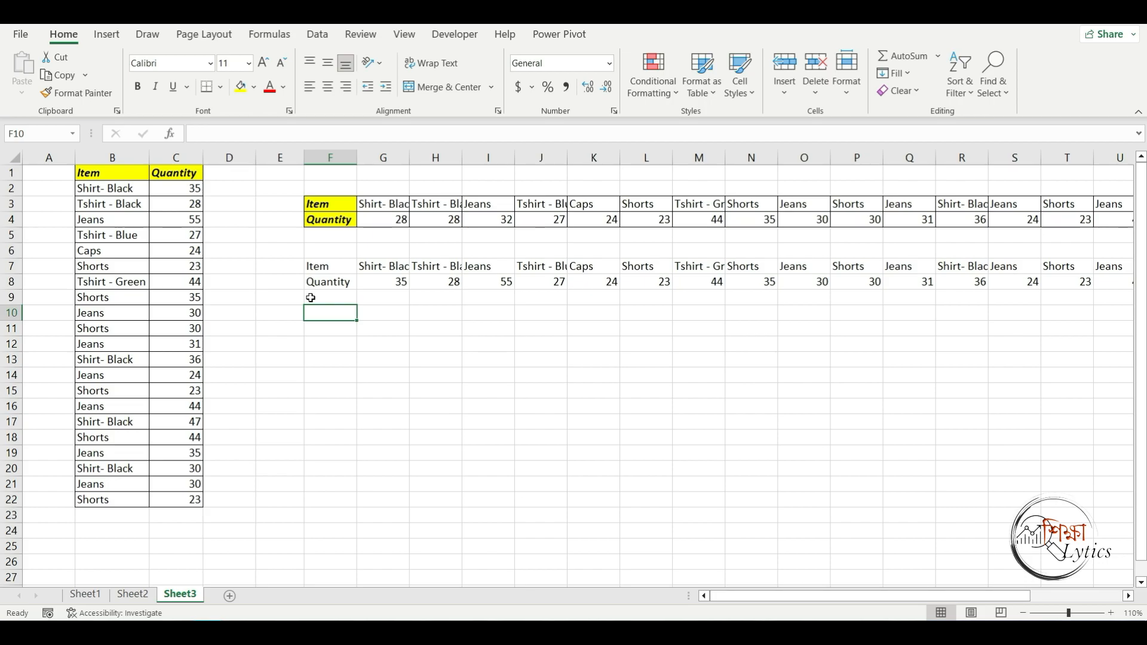
left_click(105, 173)
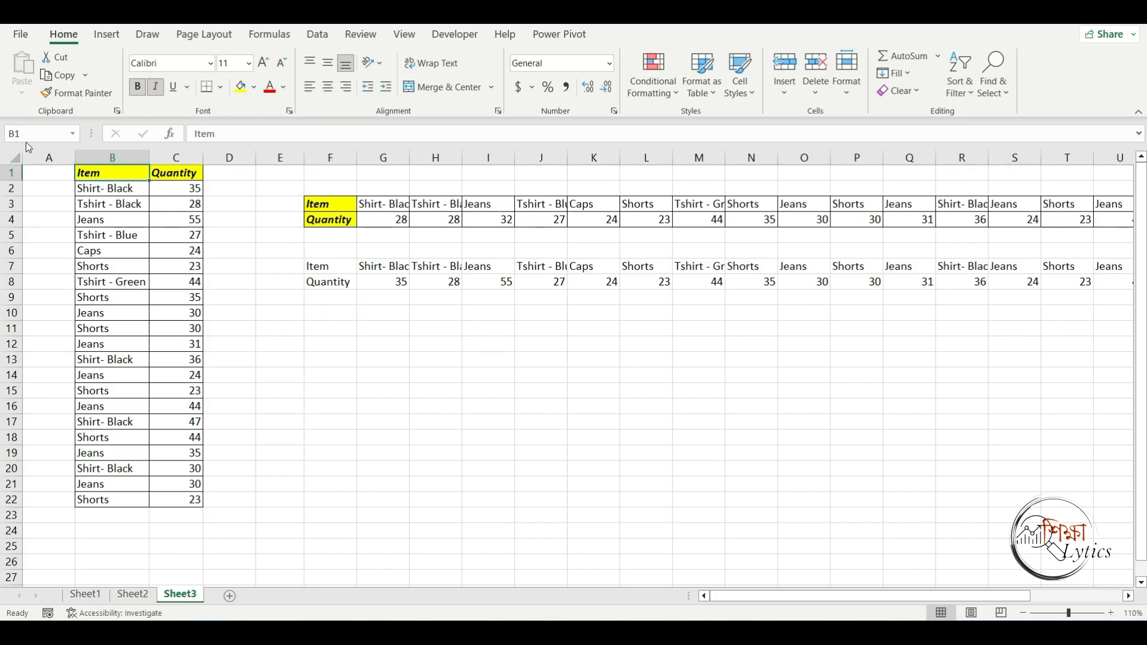
left_click(335, 315)
type("B")
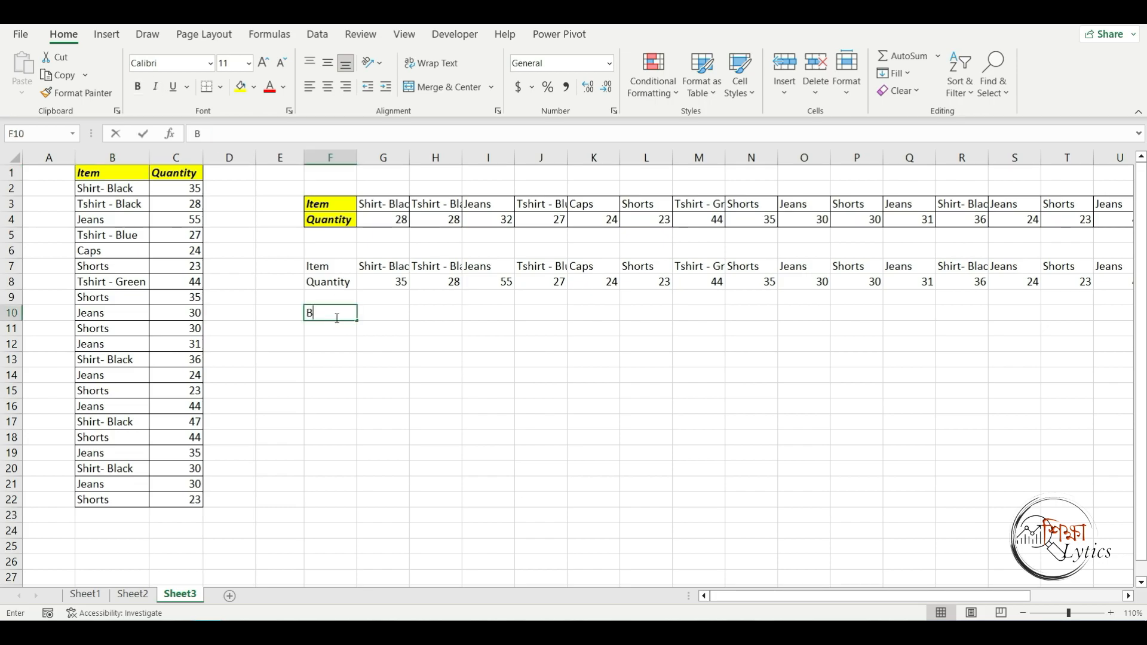
type("1")
key("Return")
left_click(182, 173)
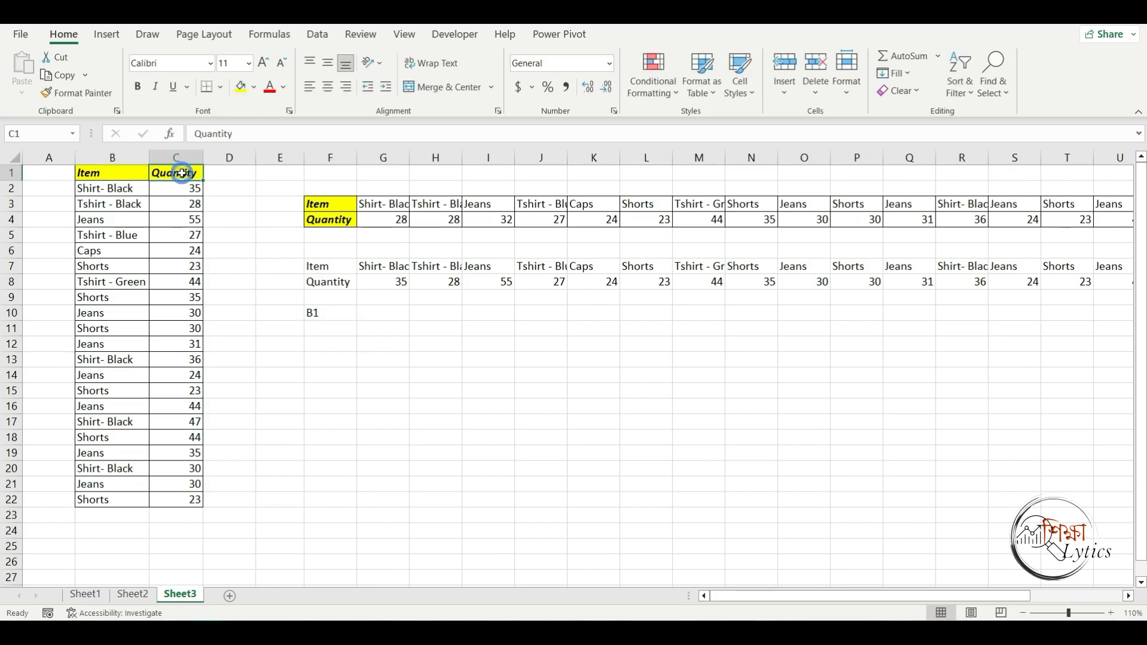
left_click(333, 328)
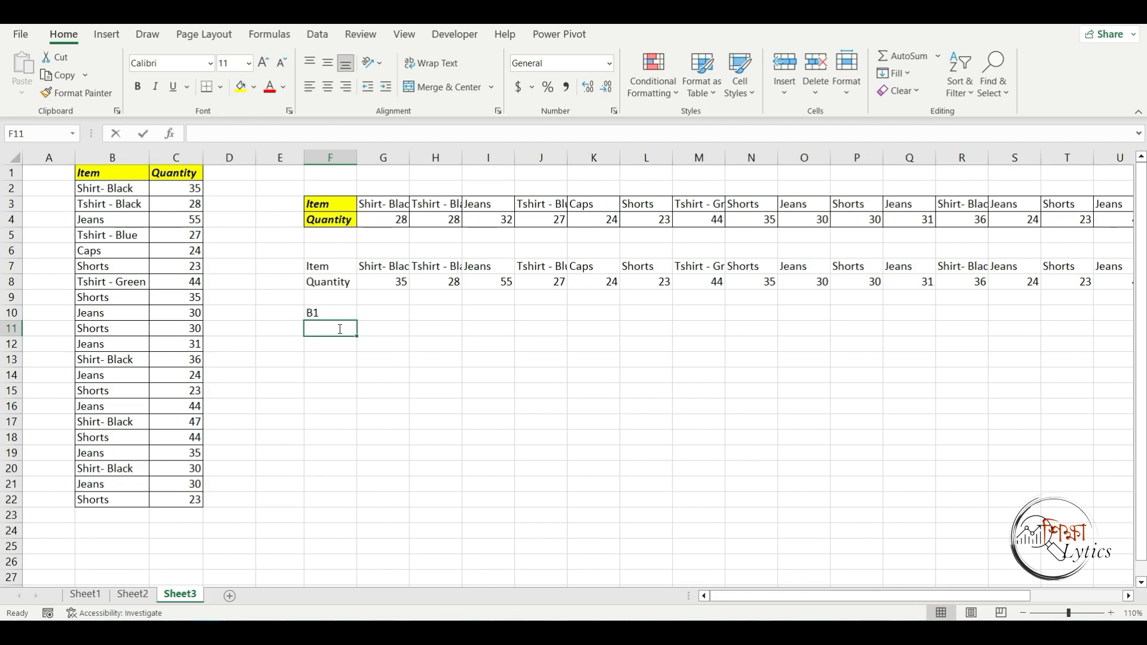
type("C1")
Step: Prefix the addresses in F10 and F11 with "ap" and fill both rows as a series across to column T
left_click(309, 312)
double_click(309, 313)
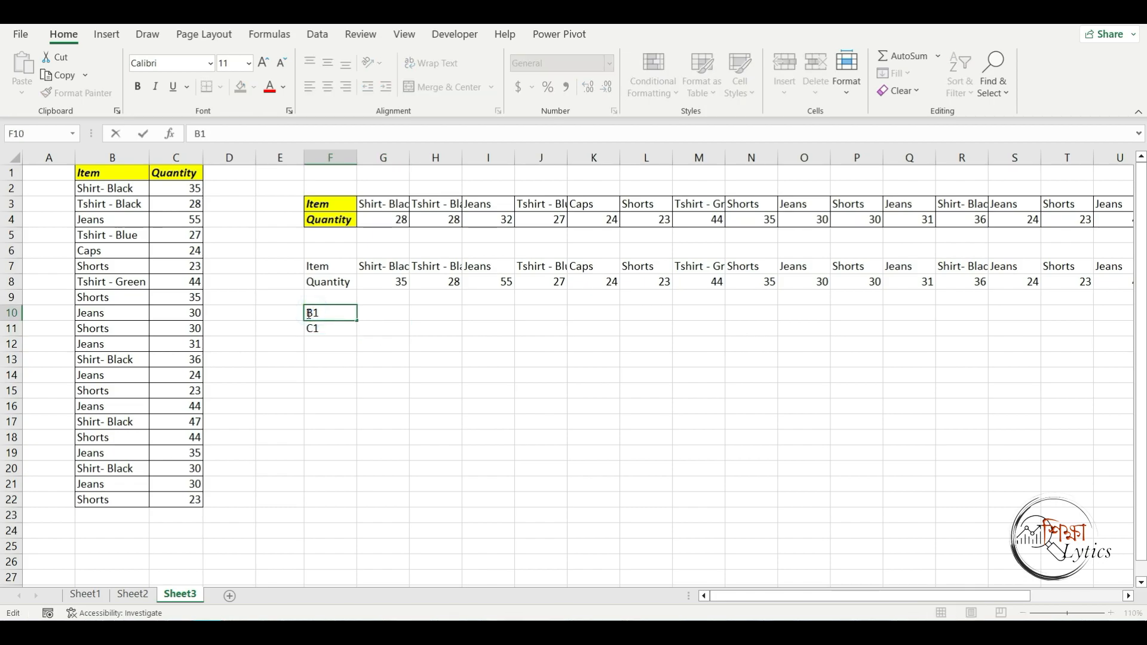
type("ap")
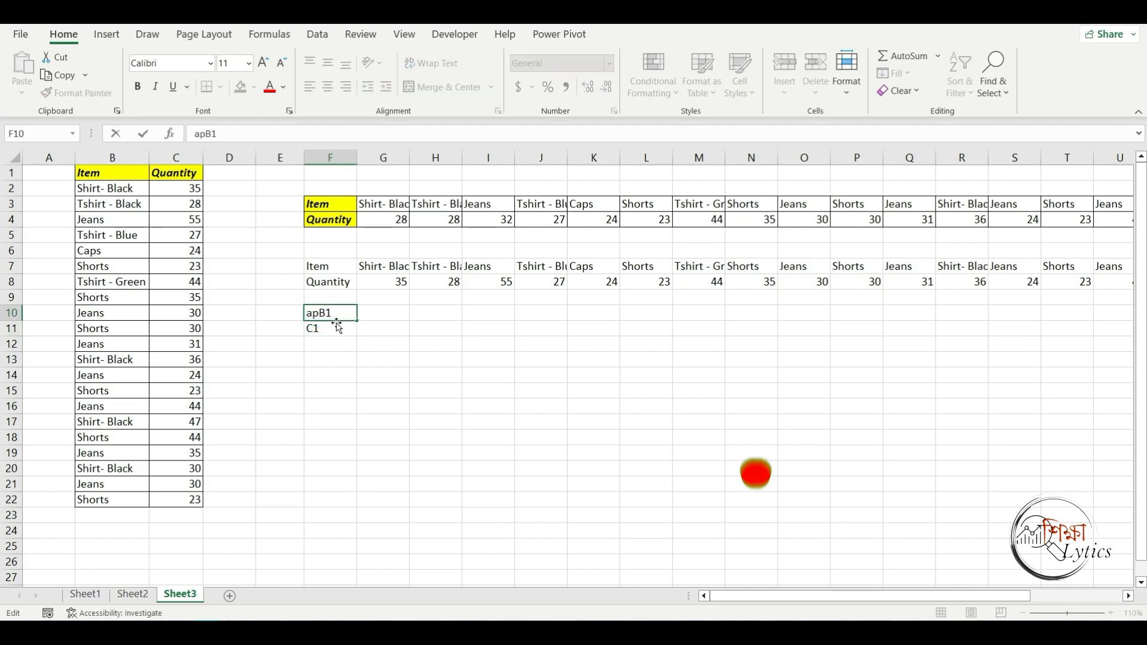
left_click(333, 327)
double_click(308, 329)
left_click(308, 329)
type("ap")
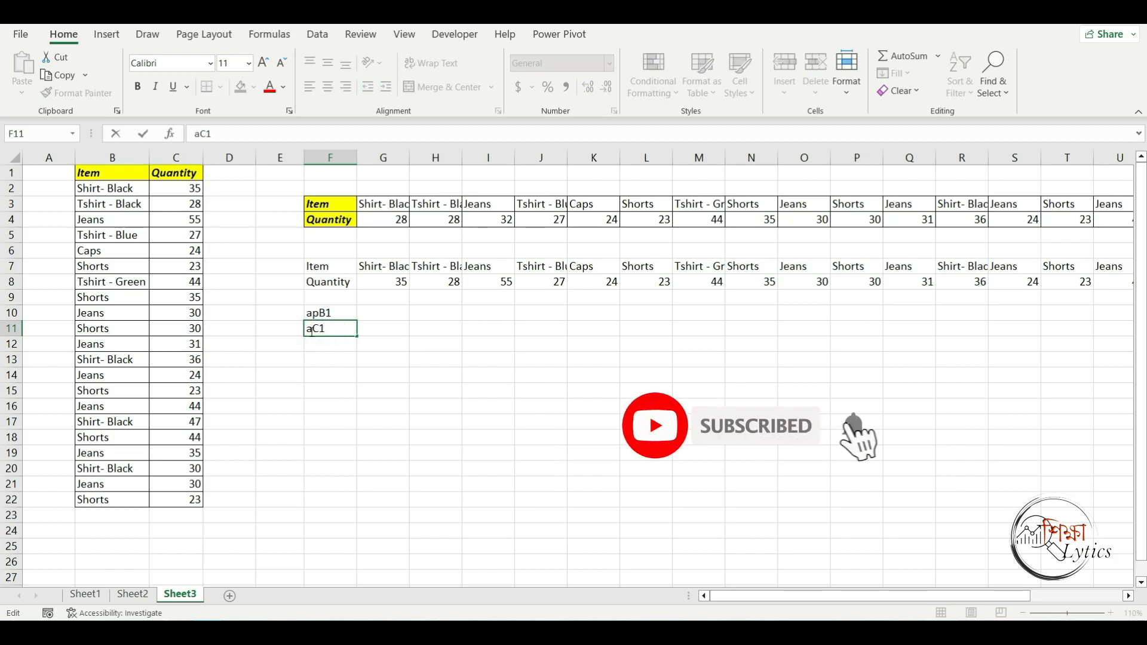
left_click(317, 374)
left_click_drag(327, 313, 1073, 316)
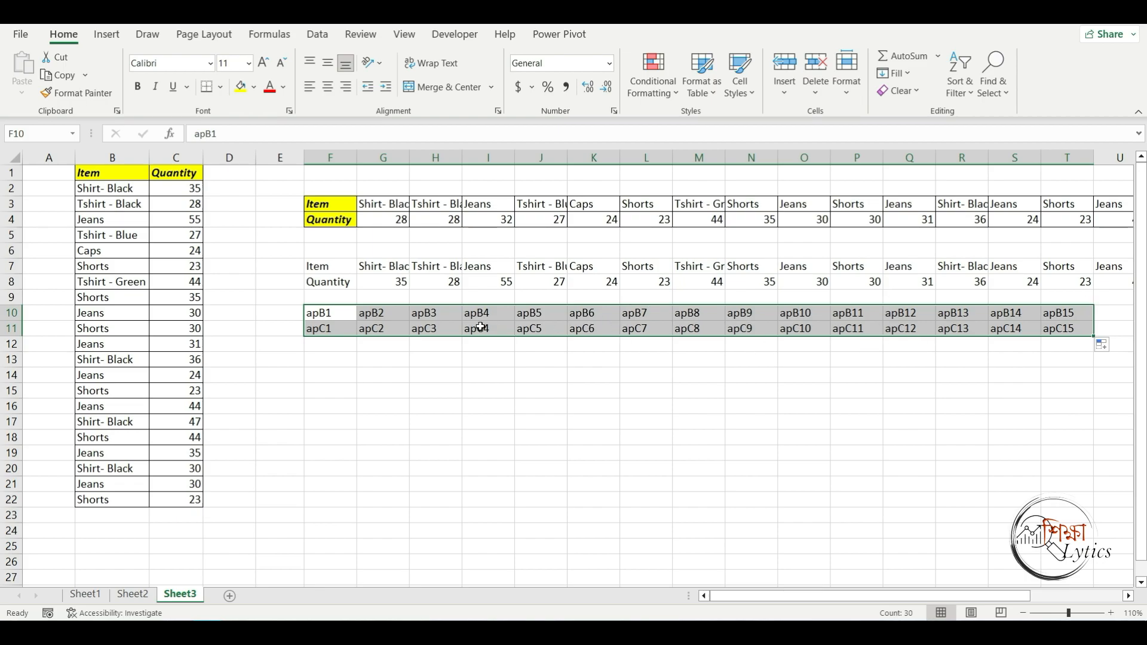
Step: Replace every "ap" in the selected range F10:T11 with "=" so the address text turns into live cell references
key("ctrl+h")
left_click(513, 299)
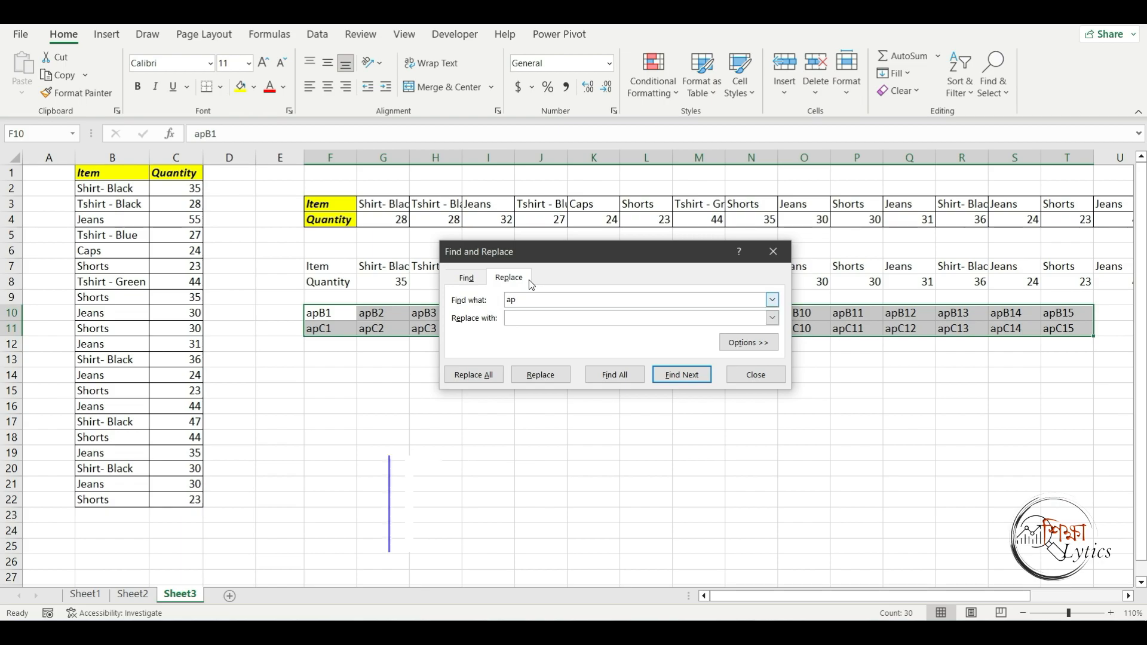
left_click_drag(565, 250, 567, 292)
left_click(528, 356)
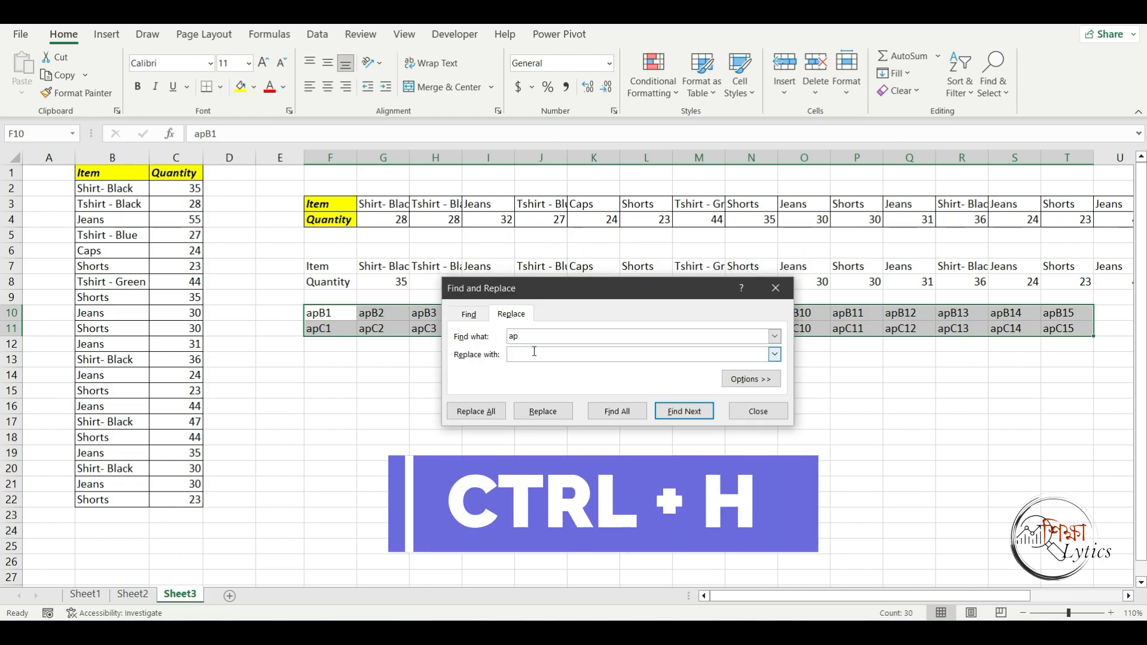
type("=")
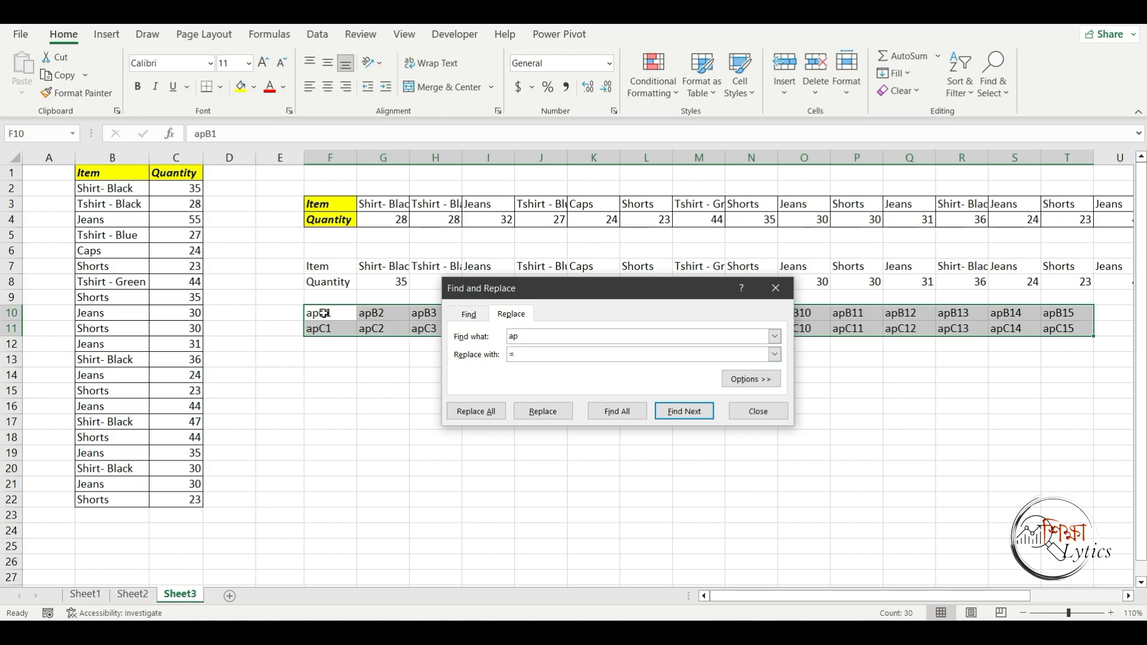
left_click(485, 412)
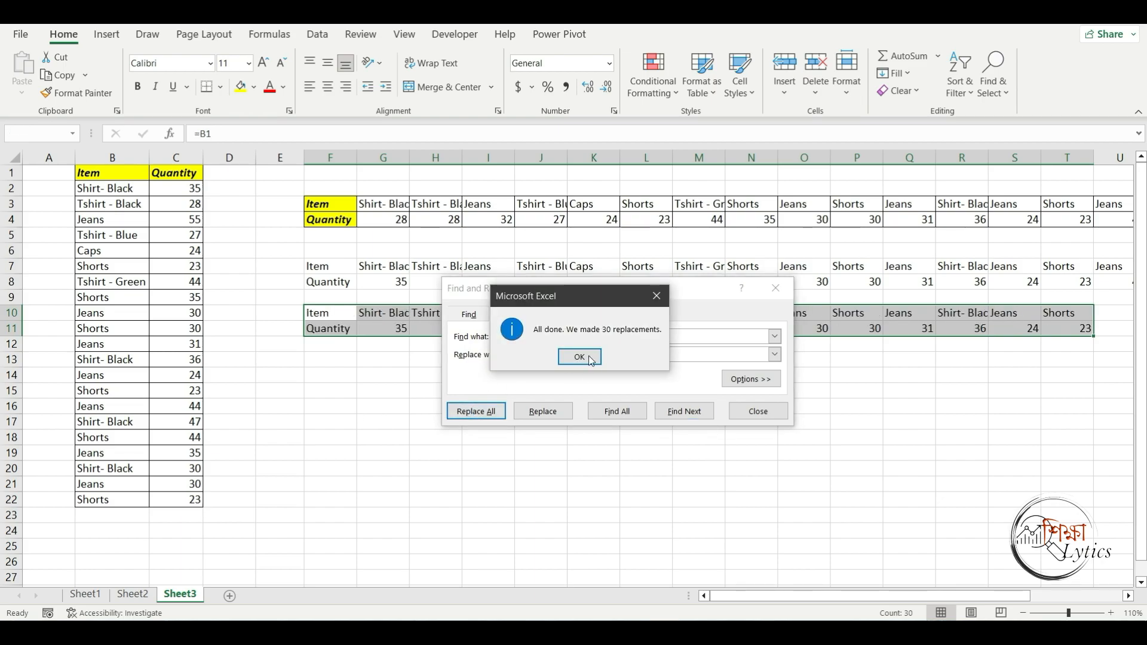
left_click(593, 360)
left_click(781, 293)
left_click(771, 420)
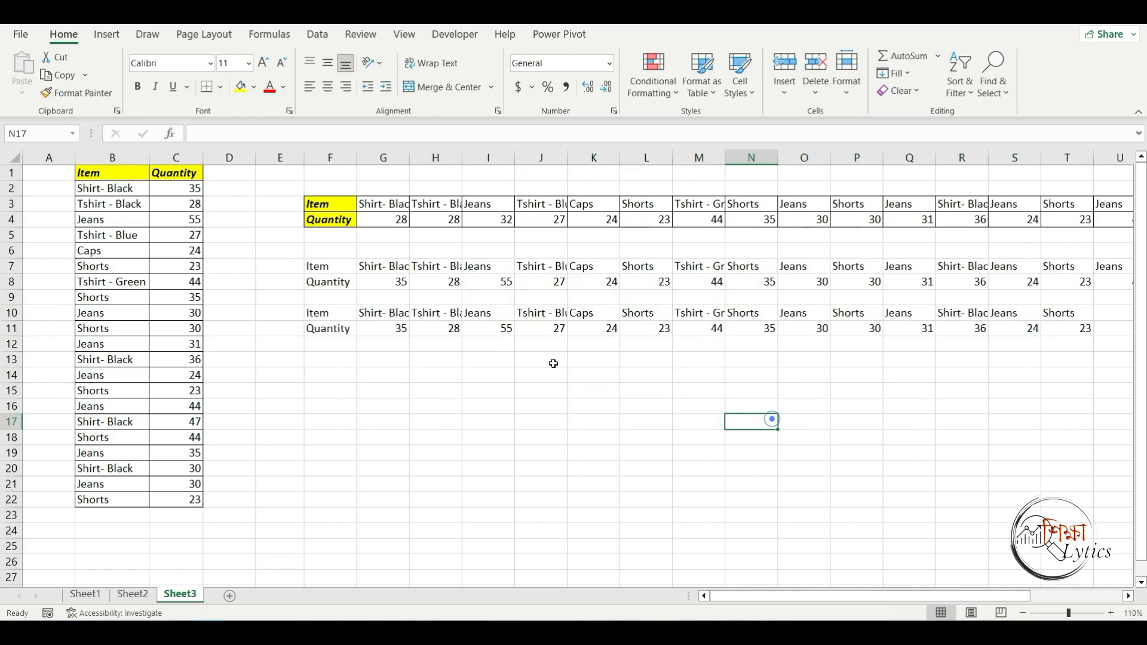
Step: Set the Tshirt - Black quantity in cell C3 of the source table to 55
left_click_drag(744, 596, 692, 601)
left_click(196, 204)
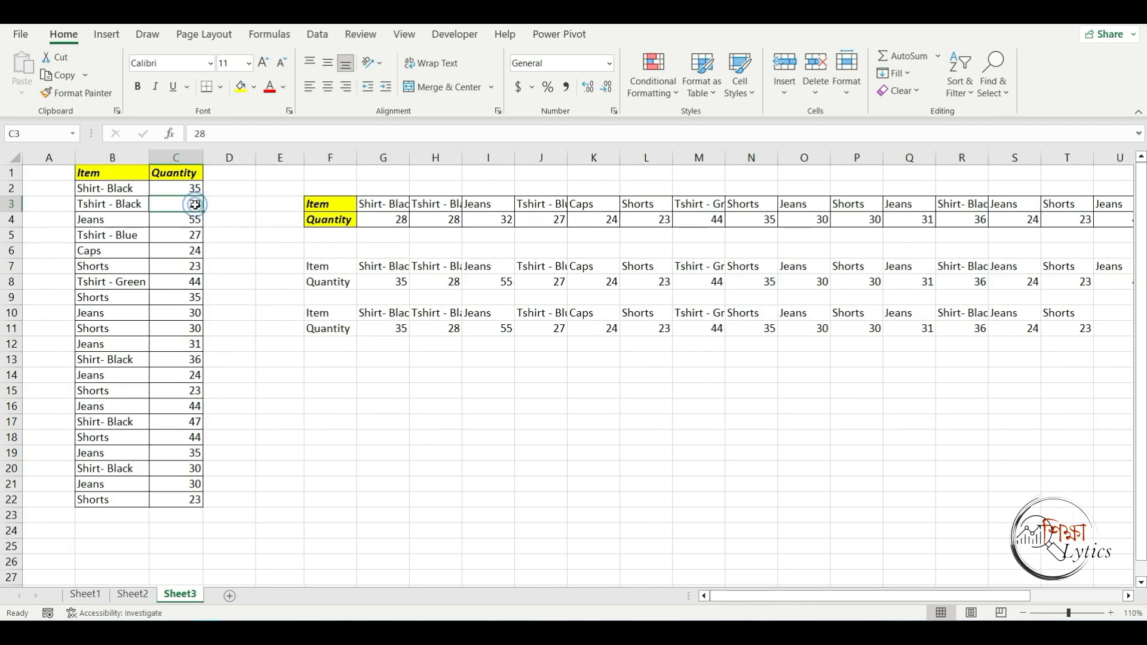
type("55")
key("Return")
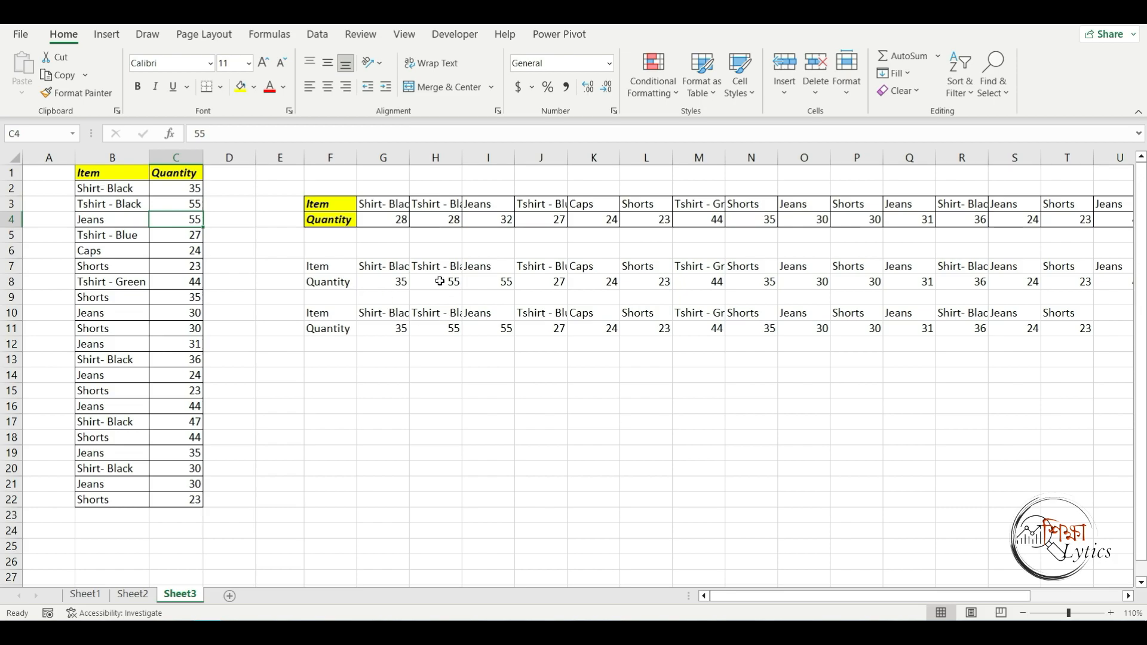
left_click(457, 389)
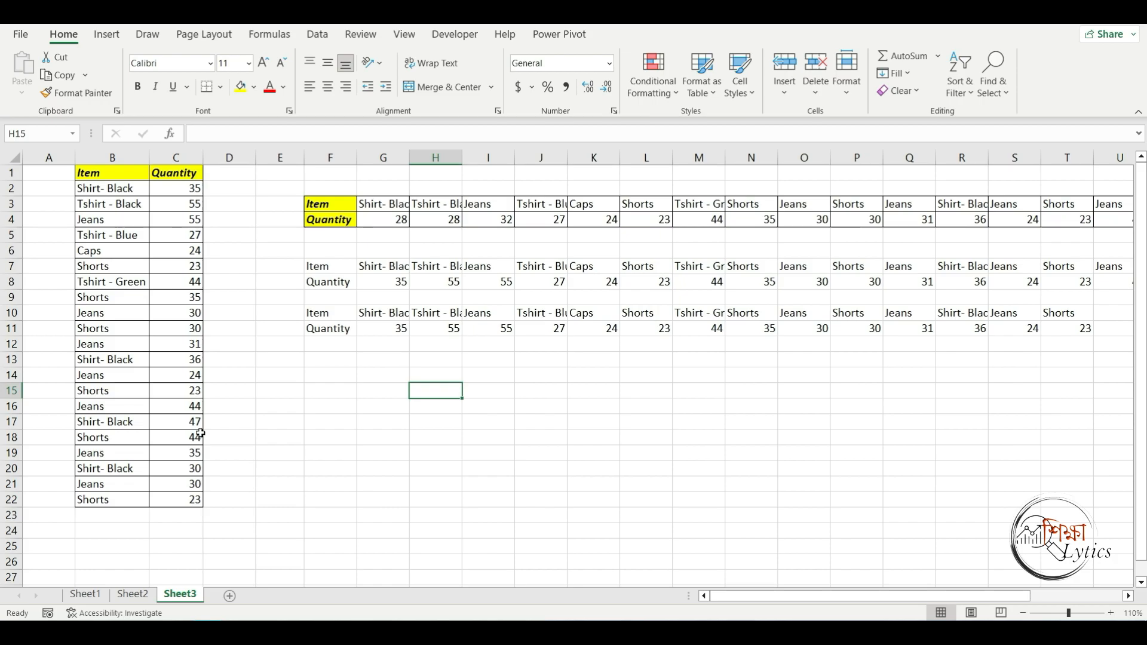
Step: Add a new blank worksheet after Sheet3 and switch to it
left_click(230, 596)
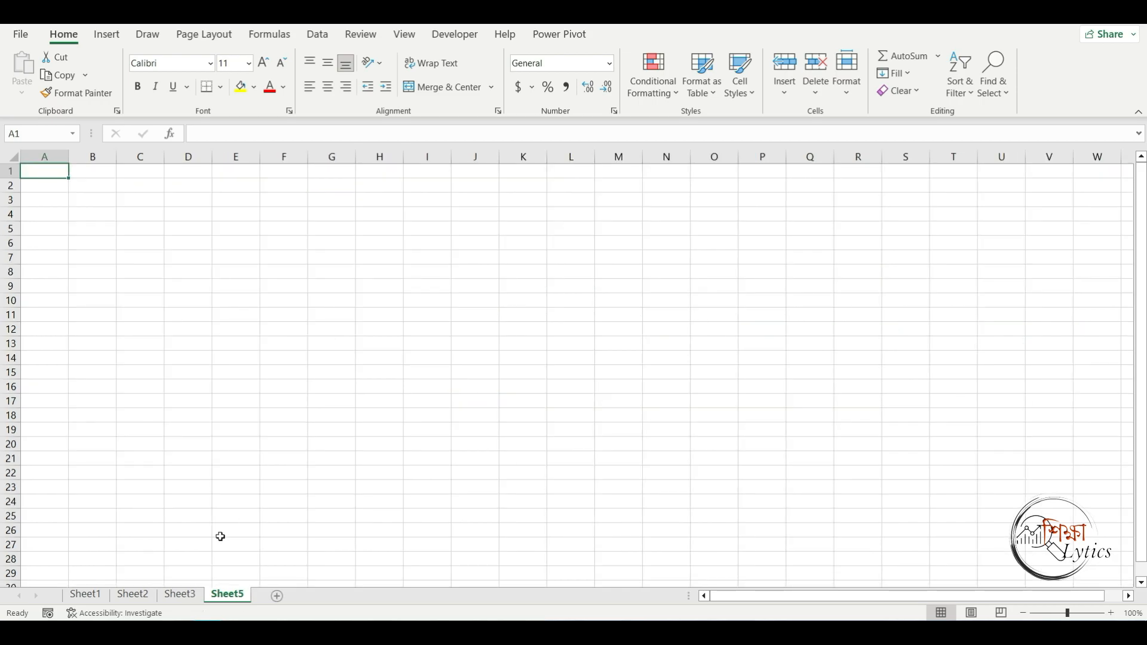
left_click(183, 595)
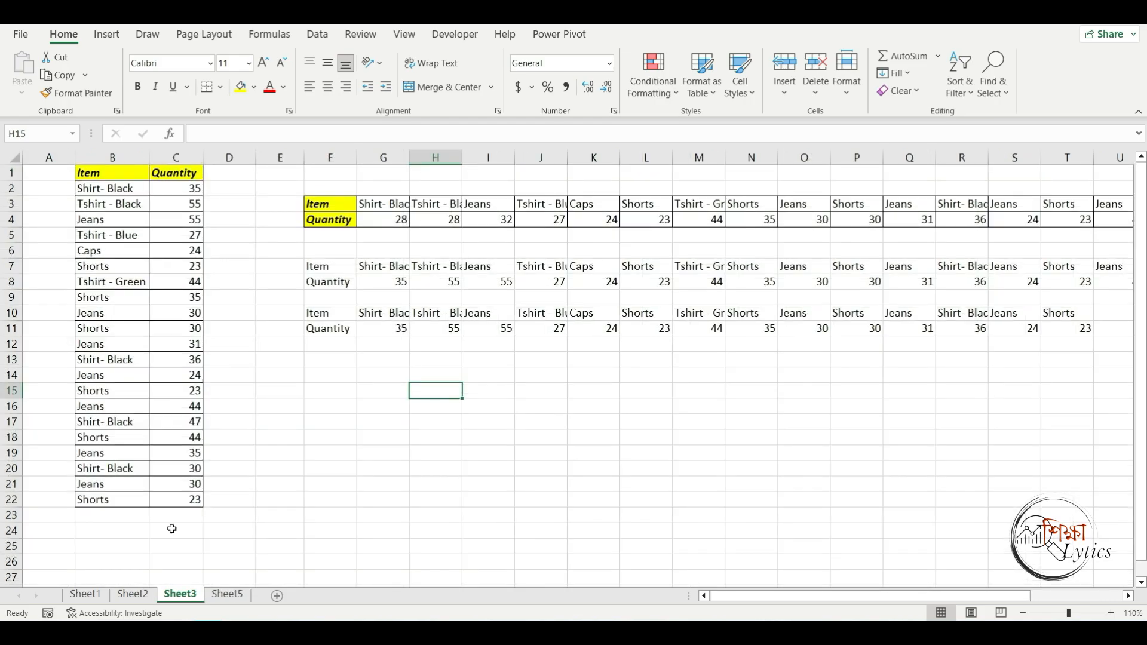
left_click(232, 595)
key("ctrl+Page_Up")
key("ctrl+Page_Down")
left_click(233, 231)
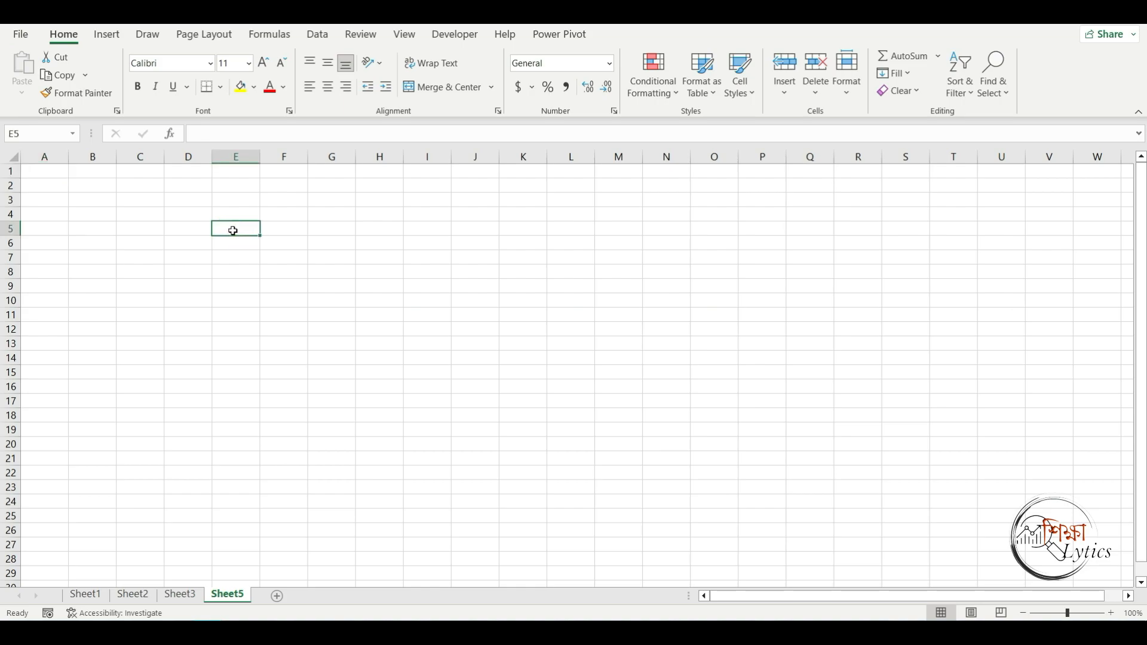
Step: Enter =TRANSPOSE(Sheet3!B1:C22) in cell C5 of the new sheet, picking the Item and Quantity table on Sheet3 as the array
left_click(138, 230)
type("=t")
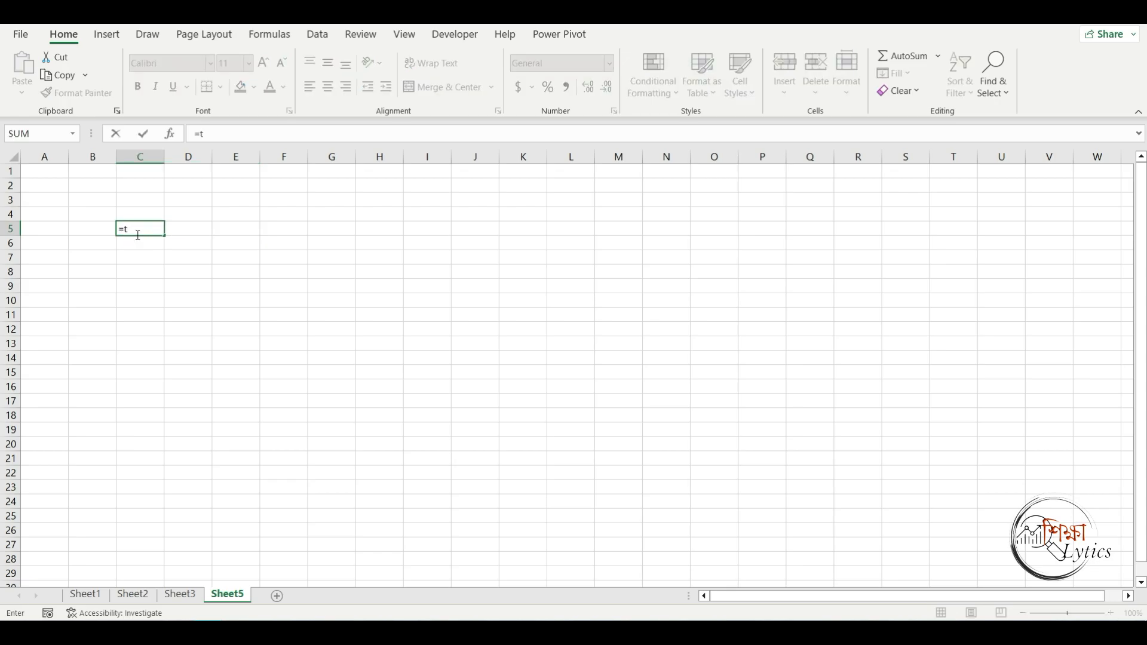
type("ra")
key("Tab")
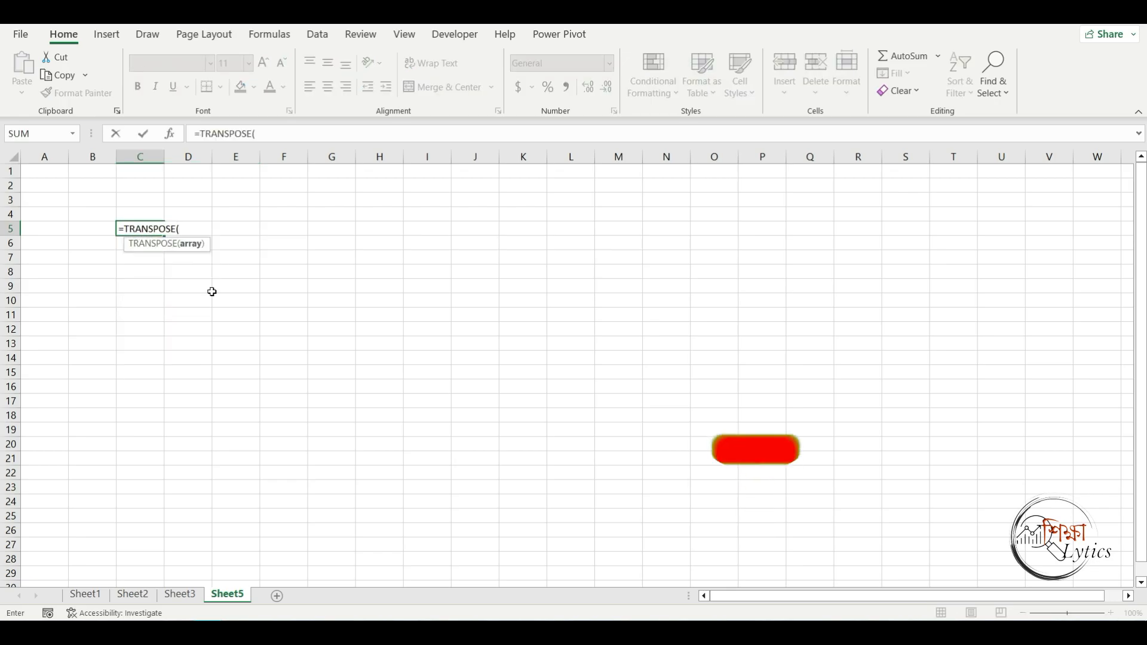
left_click(192, 598)
left_click_drag(113, 173, 213, 499)
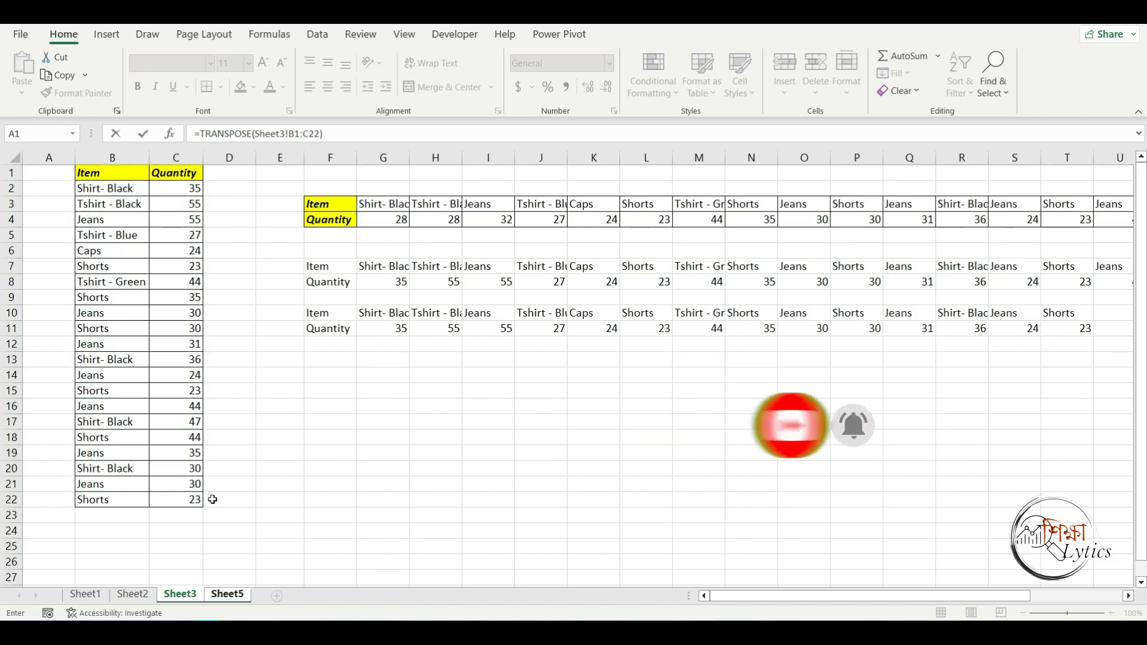
key("Return")
left_click(237, 404)
Step: Set the first Shirt- Black quantity in cell C2 on Sheet3 to 55
left_click(181, 595)
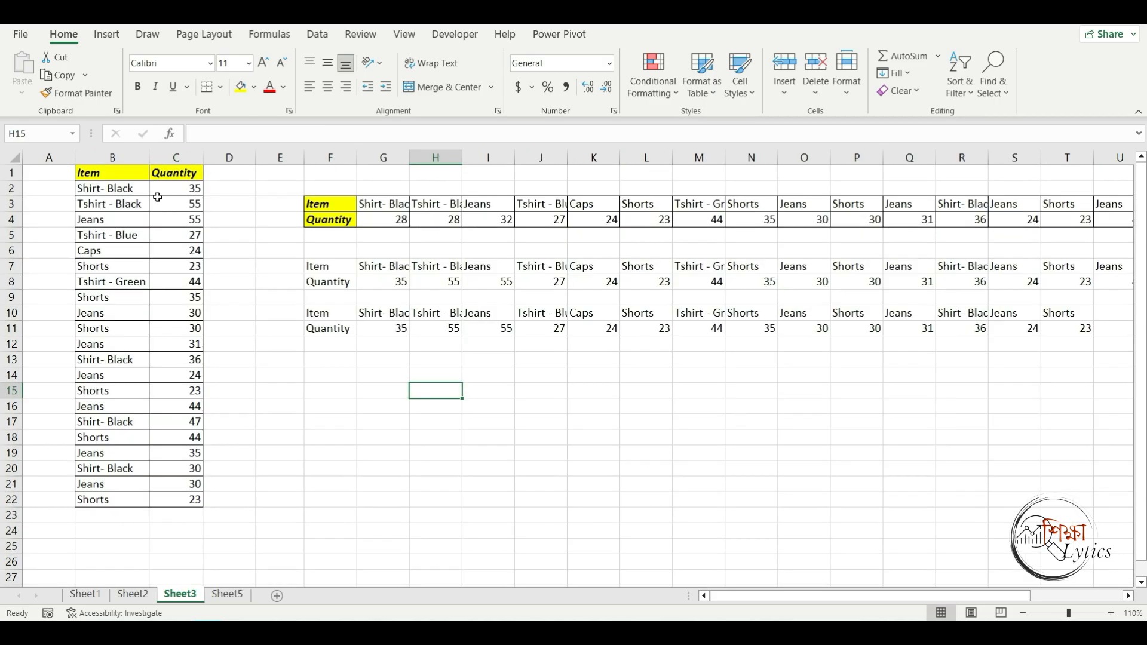
left_click(234, 595)
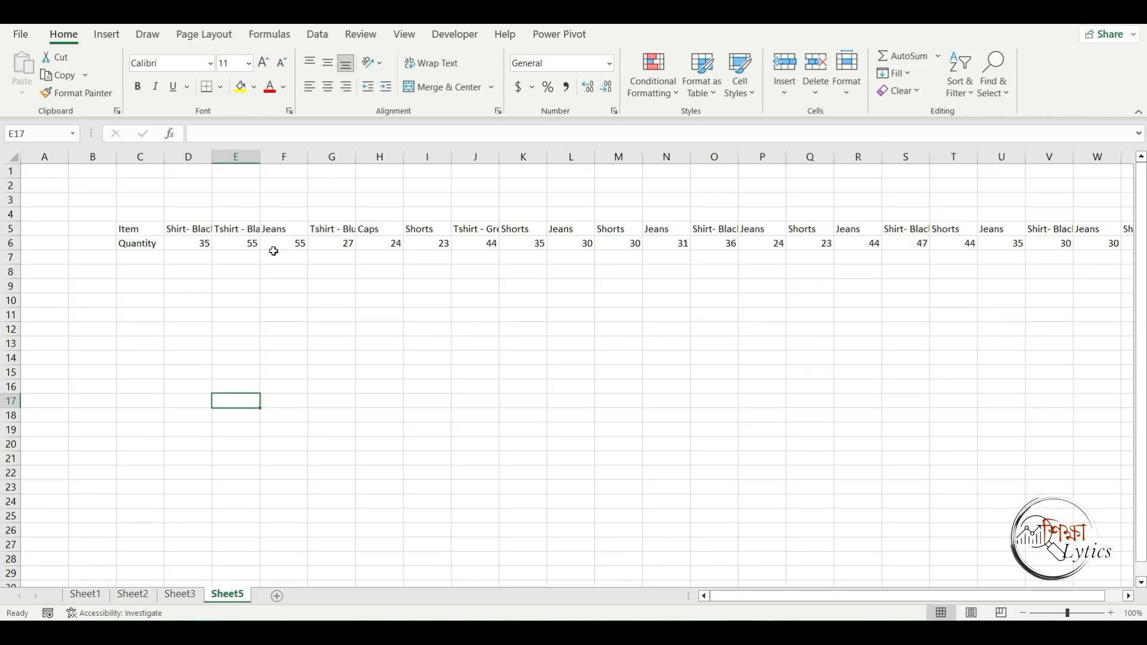
mouse_move(738, 594)
left_mouse_down()
mouse_move(760, 595)
mouse_move(719, 594)
left_mouse_up()
left_click(186, 191)
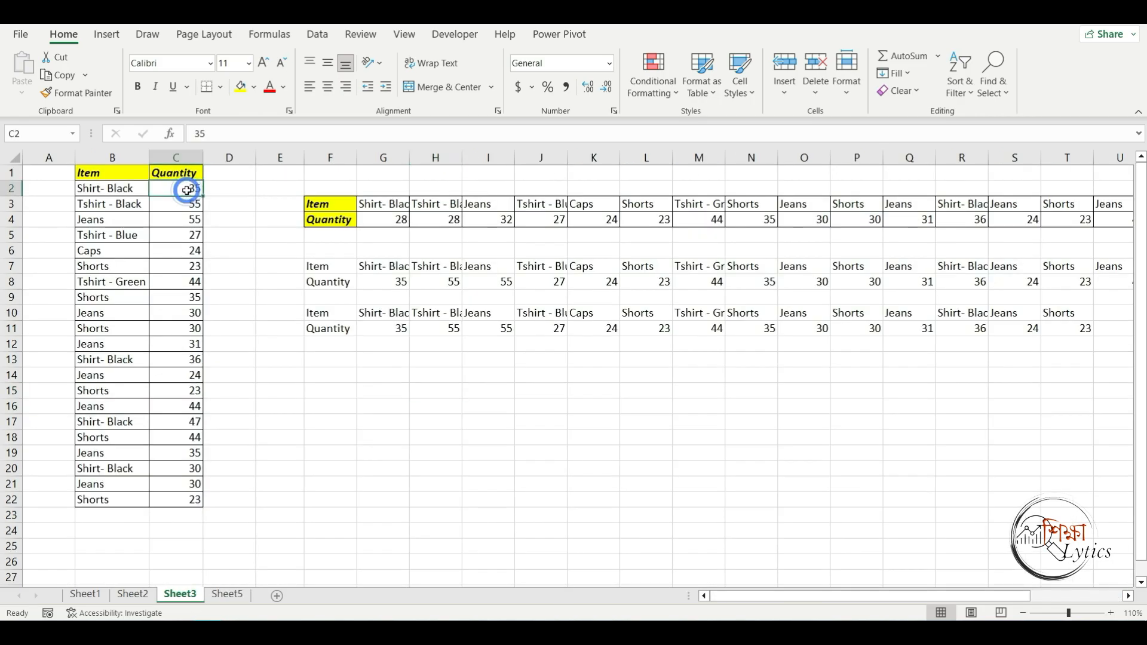
type("55")
key("Return")
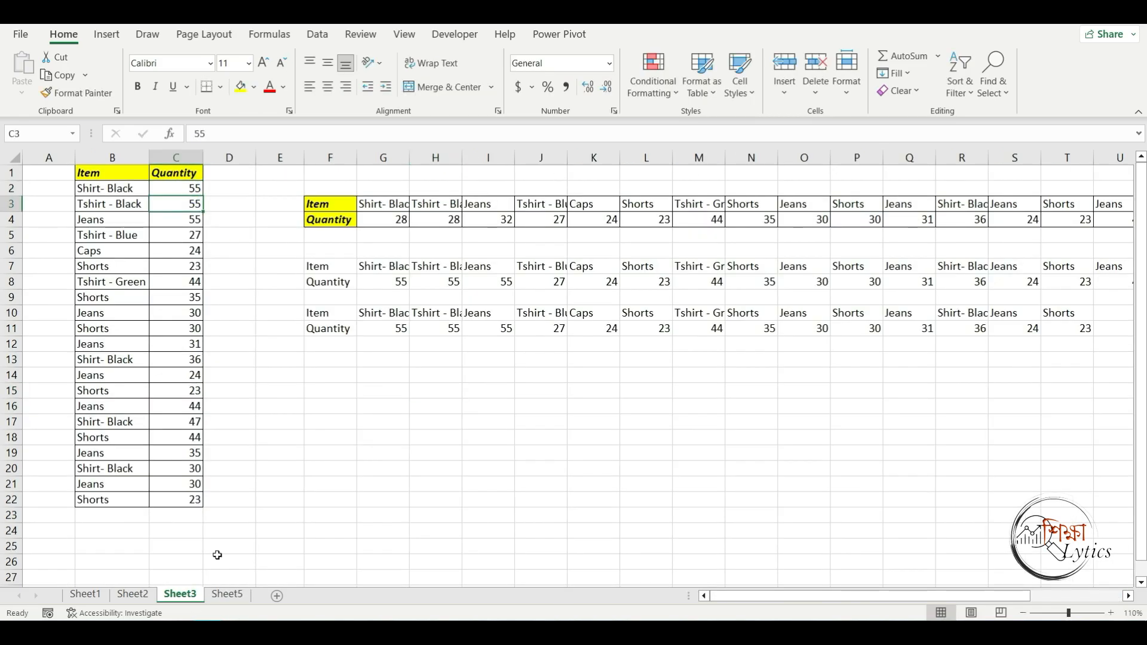
Step: Check the first Shirt- Black quantity in cell D6 of the transposed table on Sheet5
left_click(228, 594)
left_click(190, 243)
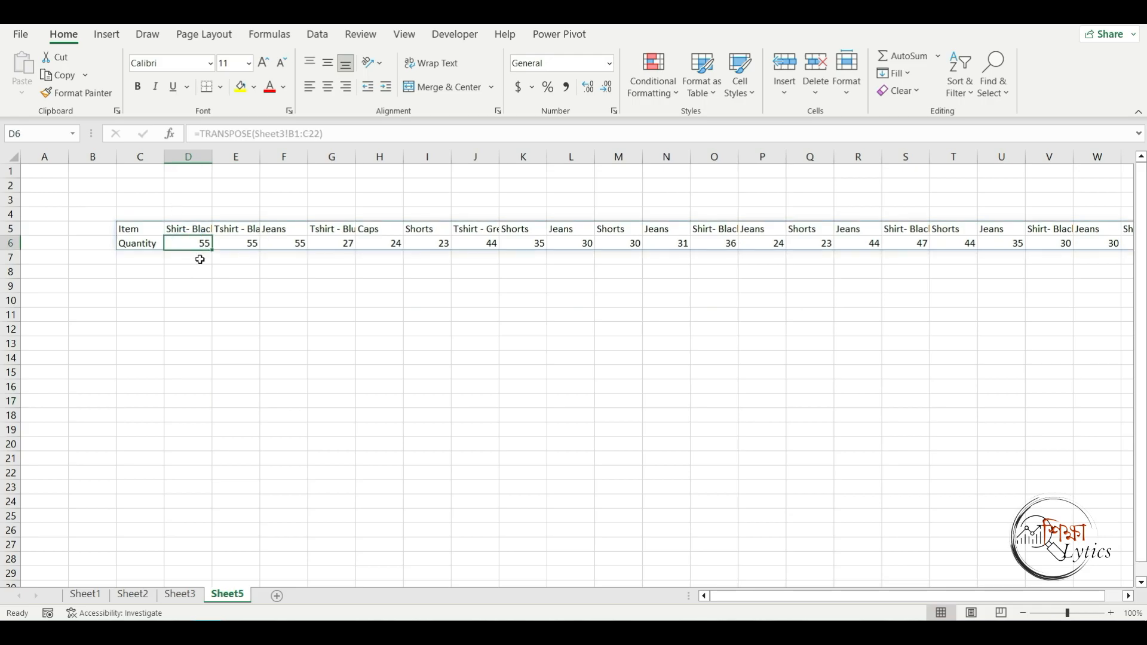
left_click(367, 297)
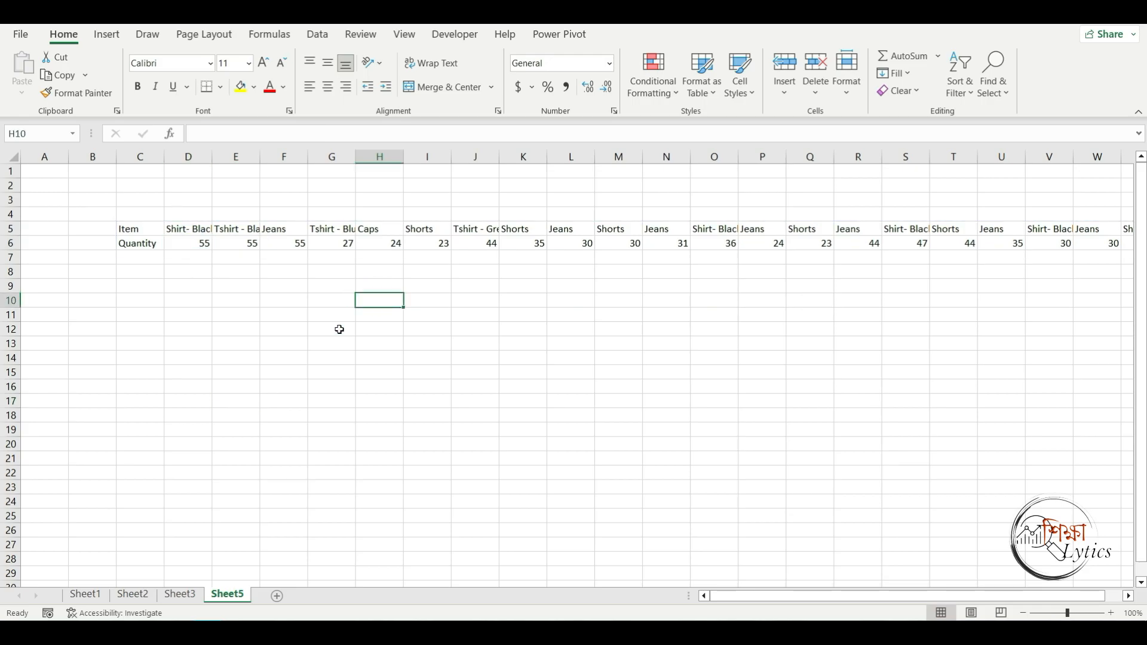